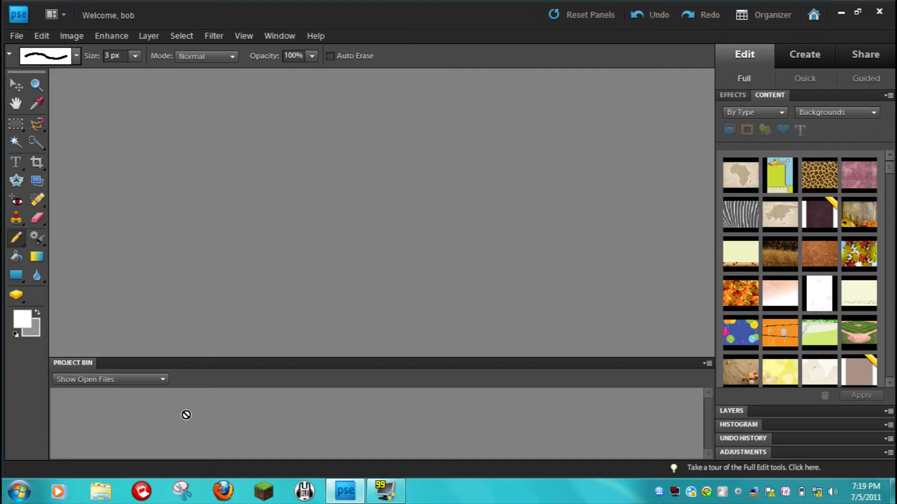
# Step: Open the AppData Roaming folder by running %appdata% from the Windows 7 Run box
pyautogui.click(17, 494)
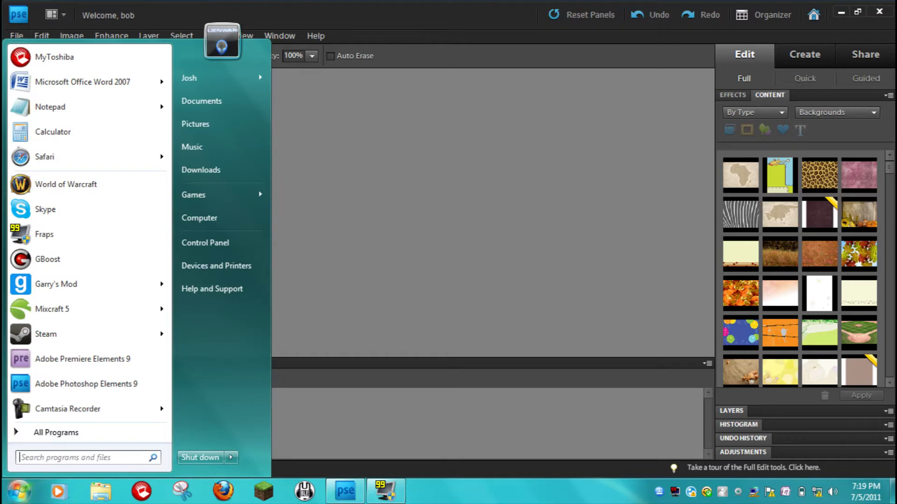
pyautogui.write('run')
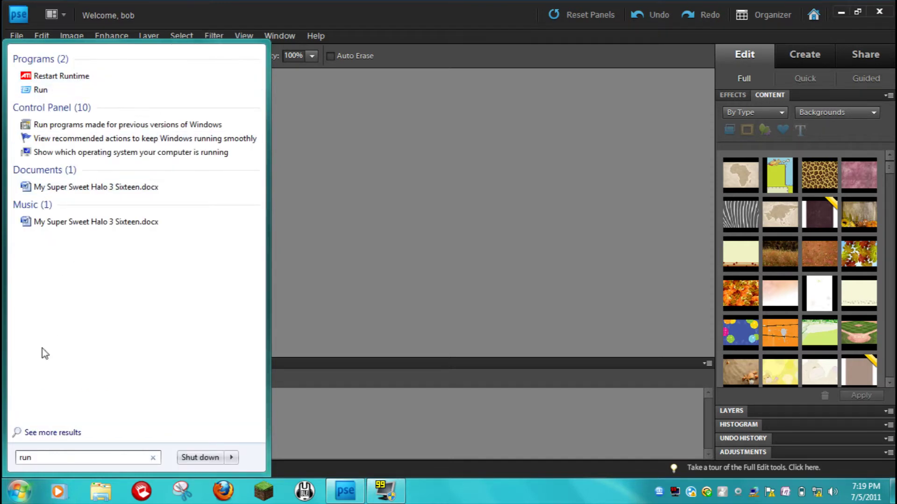
pyautogui.click(42, 91)
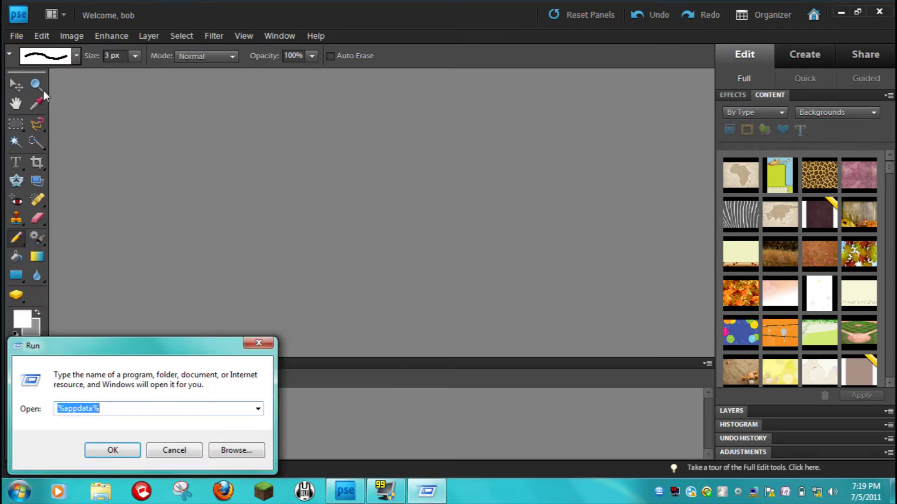
pyautogui.press('End')
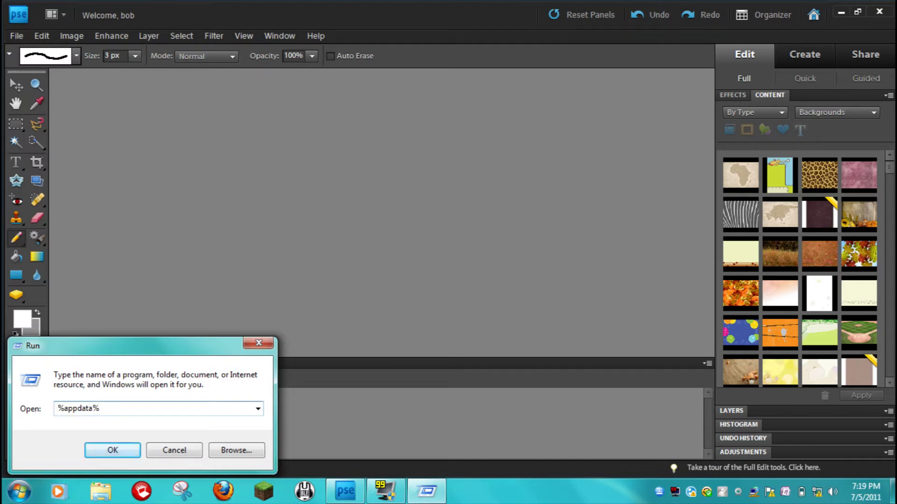
pyautogui.click(111, 451)
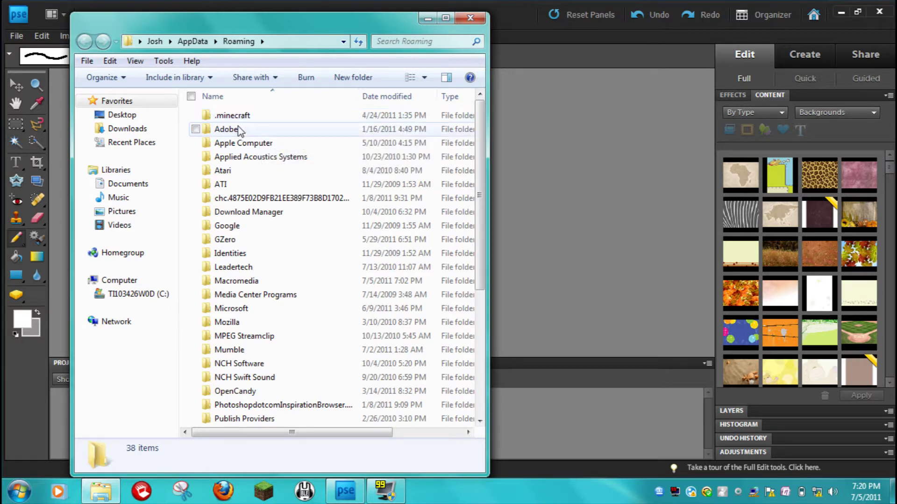
# Step: Navigate into the .minecraft\bin folder
pyautogui.moveTo(260, 117)
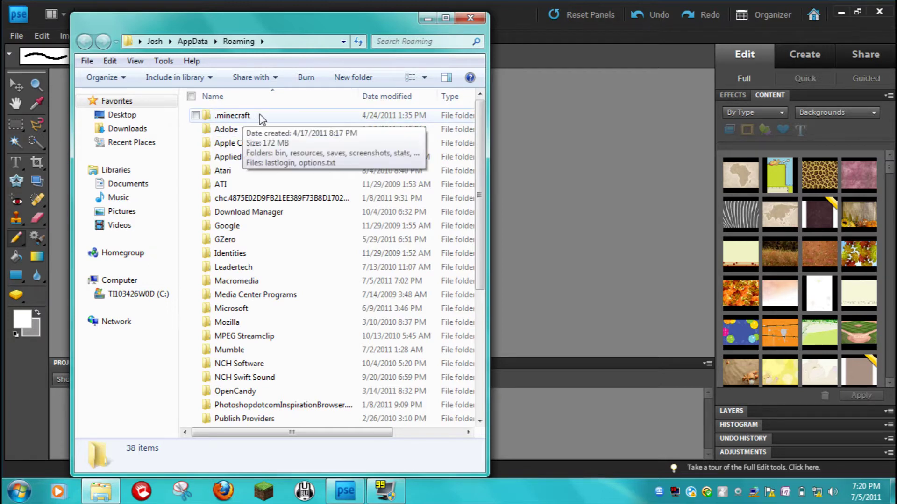
pyautogui.doubleClick(248, 116)
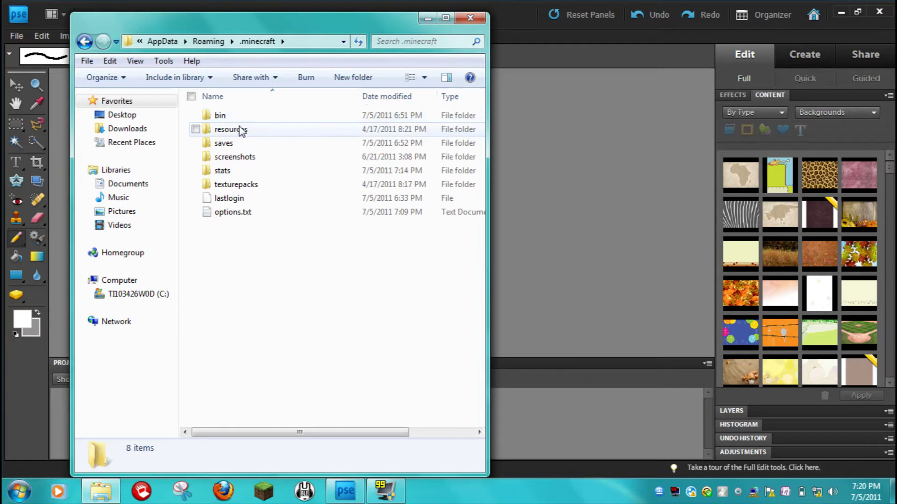
pyautogui.doubleClick(241, 117)
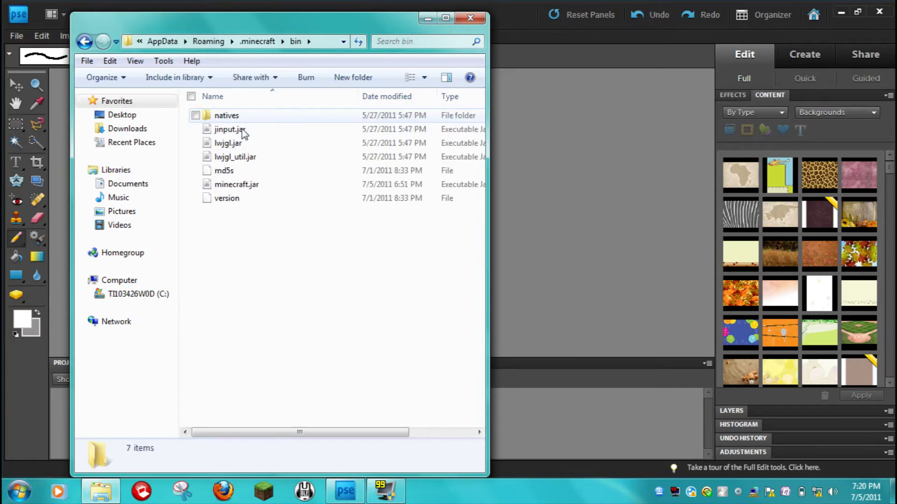
# Step: Open minecraft.jar with WinRAR archiver
pyautogui.click(242, 187)
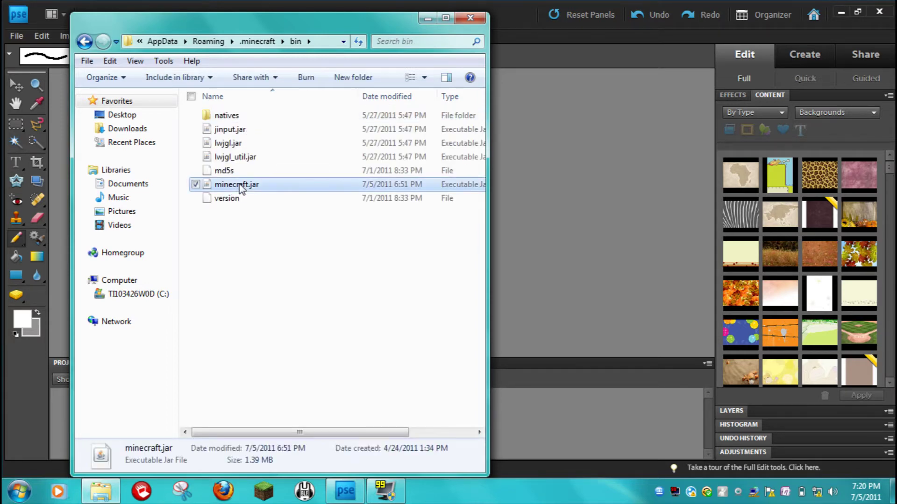
pyautogui.rightClick(243, 187)
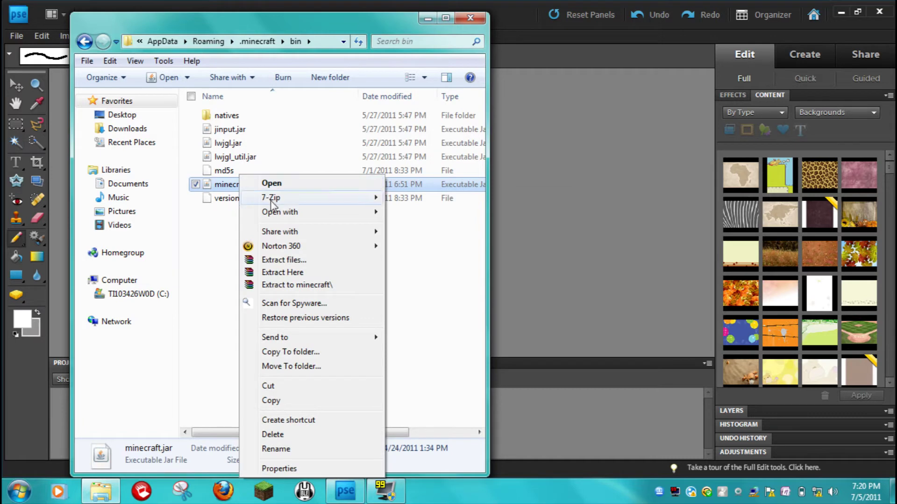
pyautogui.moveTo(275, 204)
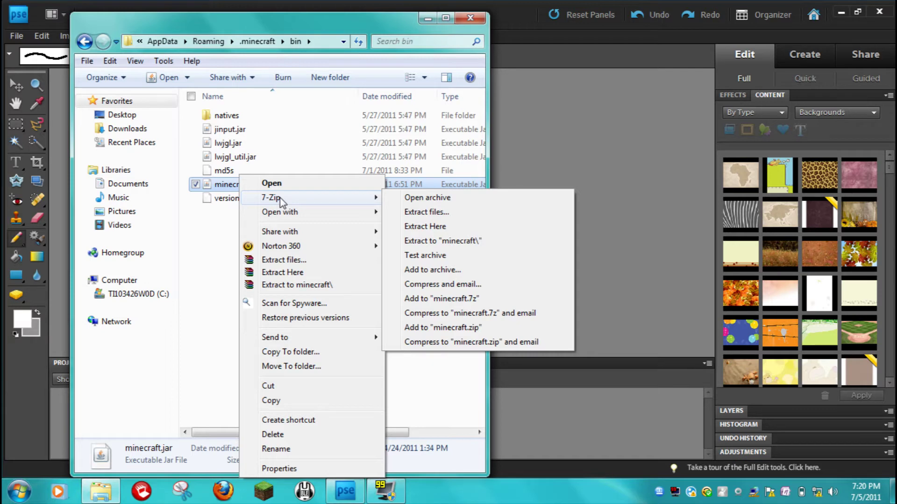
pyautogui.moveTo(325, 212)
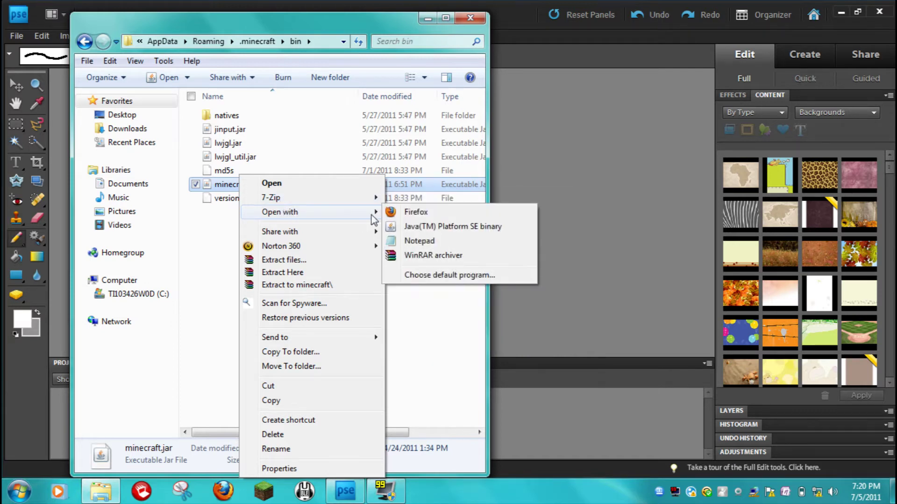
pyautogui.click(408, 257)
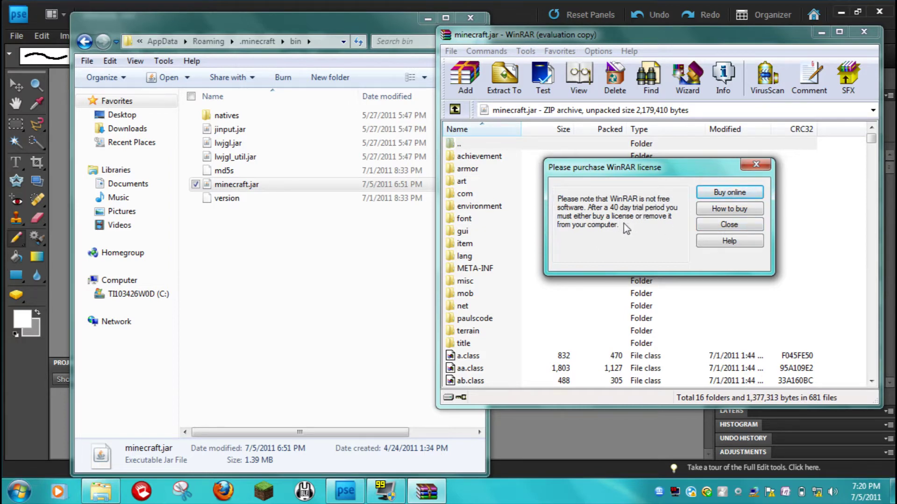
# Step: Dismiss the WinRAR license reminder and select terrain.png in the archive list
pyautogui.click(716, 226)
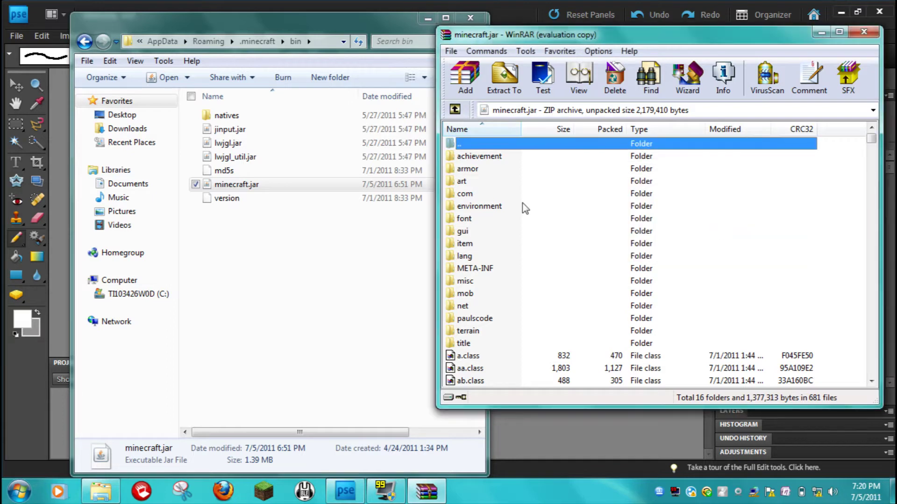
pyautogui.press('t')
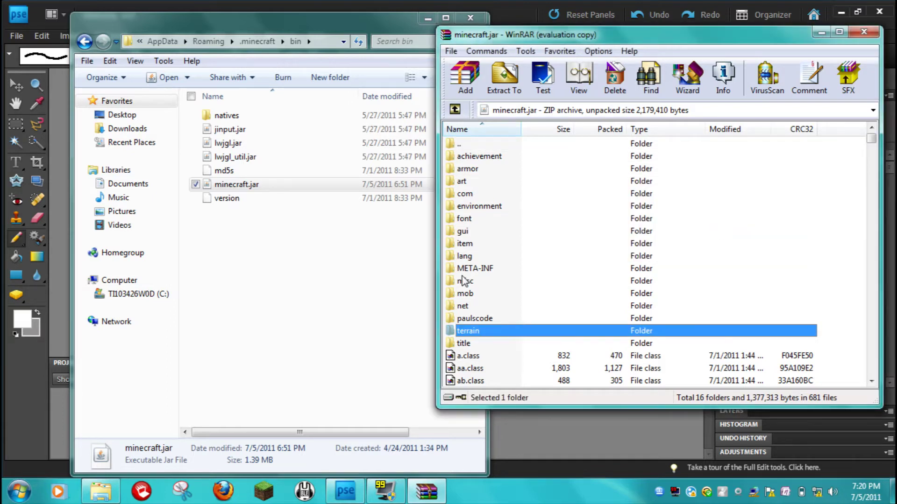
pyautogui.press('t')
pyautogui.press('t')
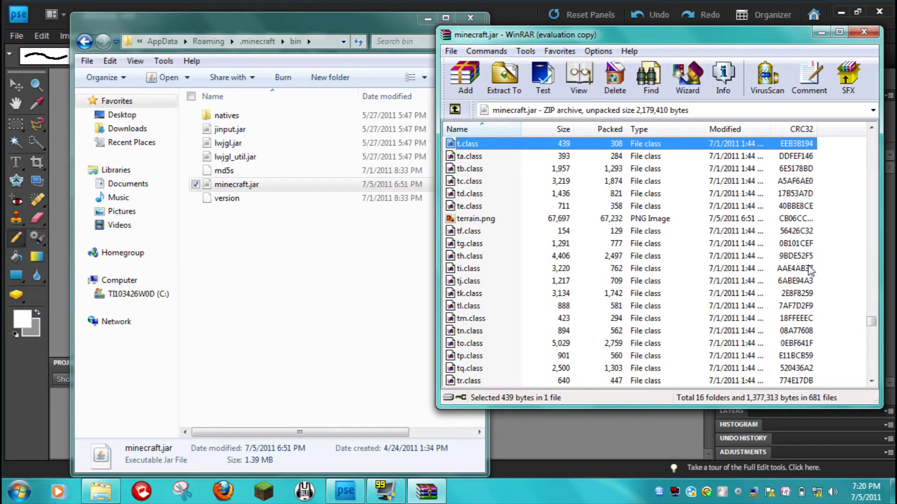
pyautogui.moveTo(871, 321); pyautogui.dragTo(872, 283)
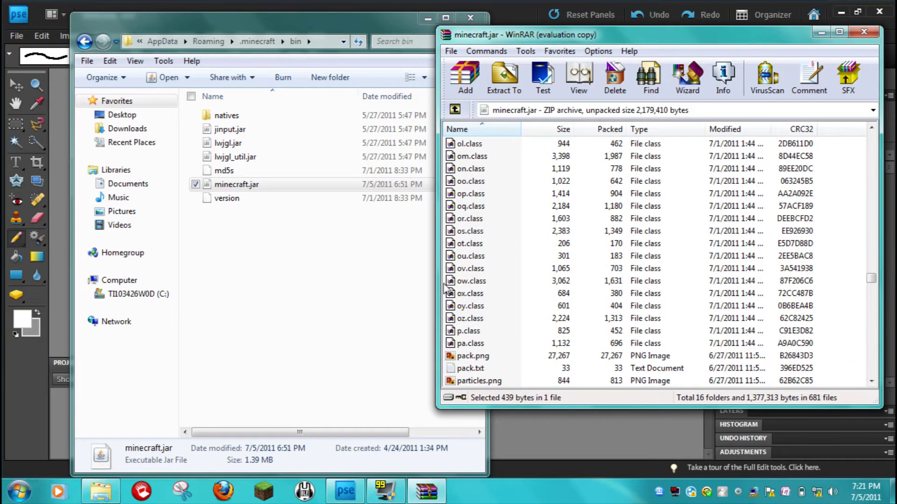
pyautogui.press('t')
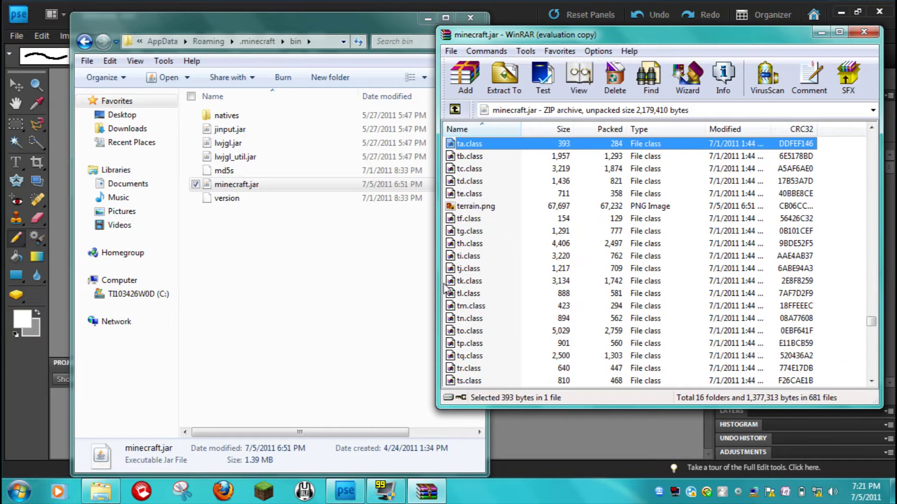
pyautogui.click(463, 208)
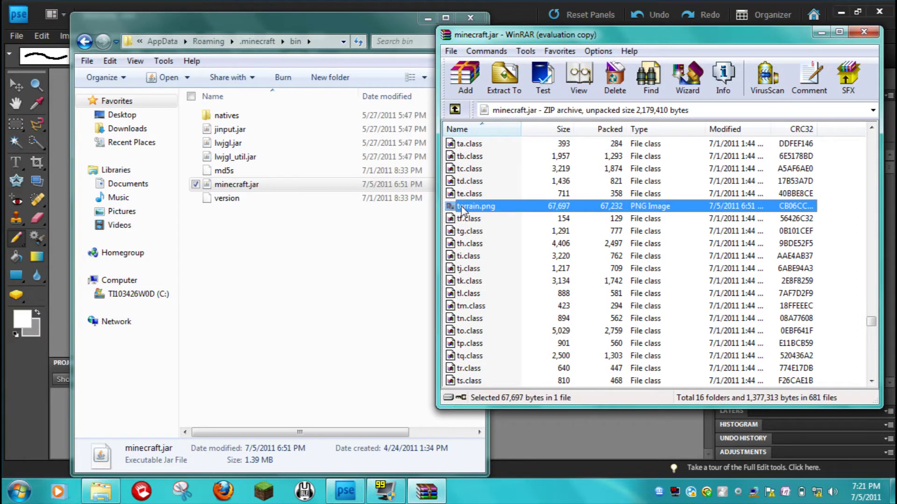
# Step: Minimize Explorer and Photoshop Elements, then open terrain.png in Windows Photo Viewer
pyautogui.click(428, 19)
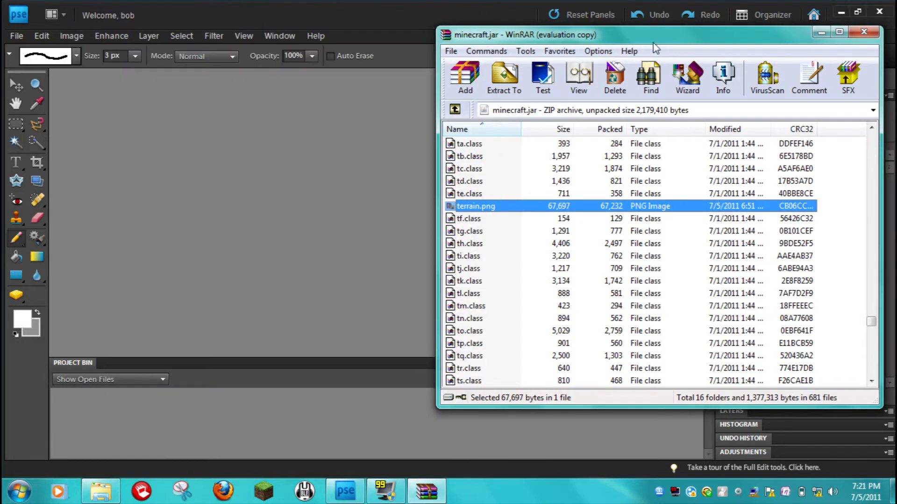
pyautogui.click(840, 12)
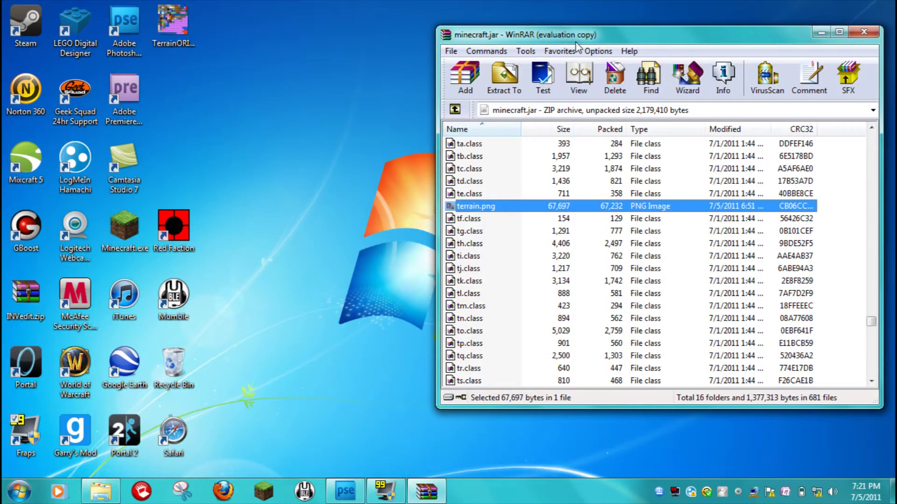
pyautogui.rightClick(484, 206)
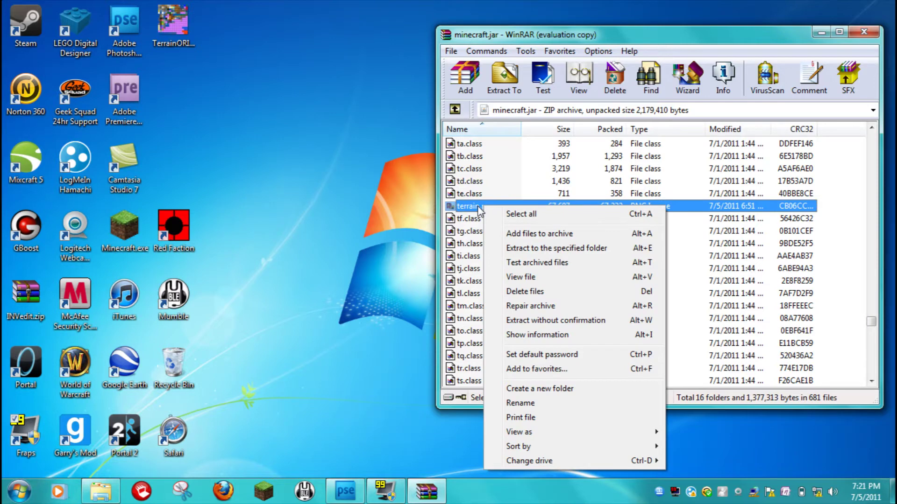
pyautogui.doubleClick(479, 209)
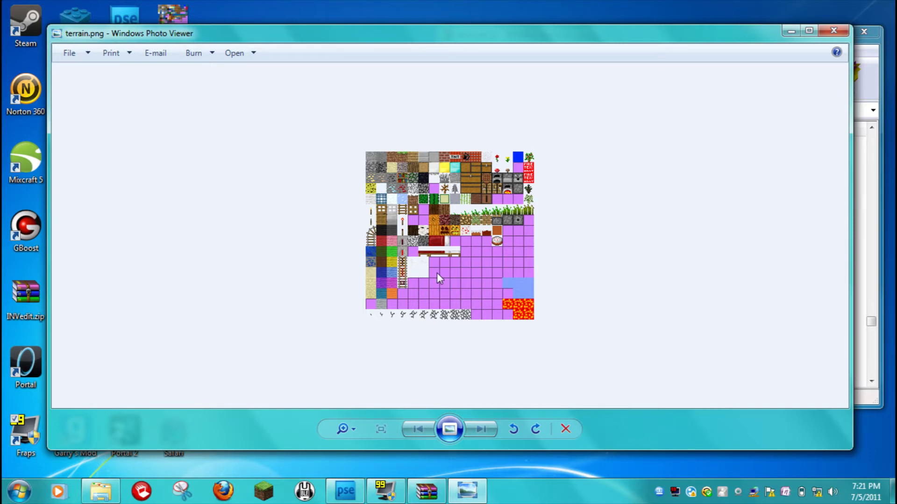
# Step: Save a backup copy of terrain.png as TerrainORIGINAL.png on the Desktop
pyautogui.click(81, 53)
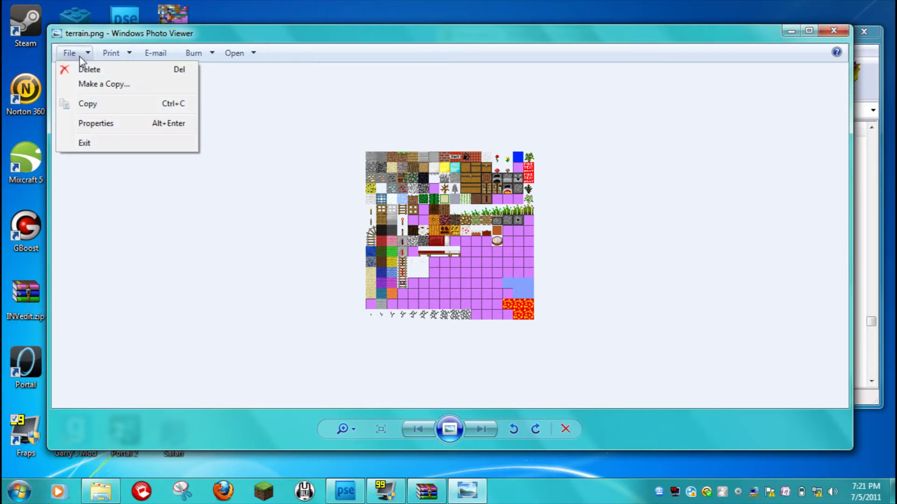
pyautogui.click(97, 86)
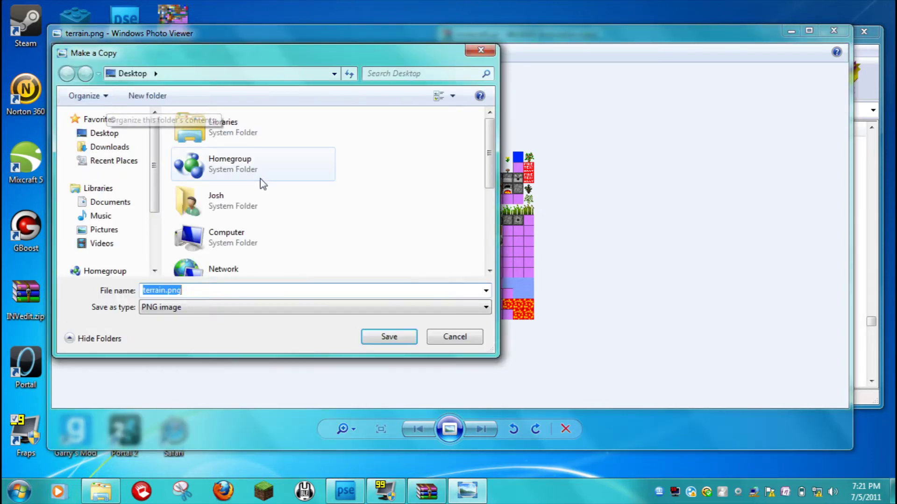
pyautogui.click(480, 50)
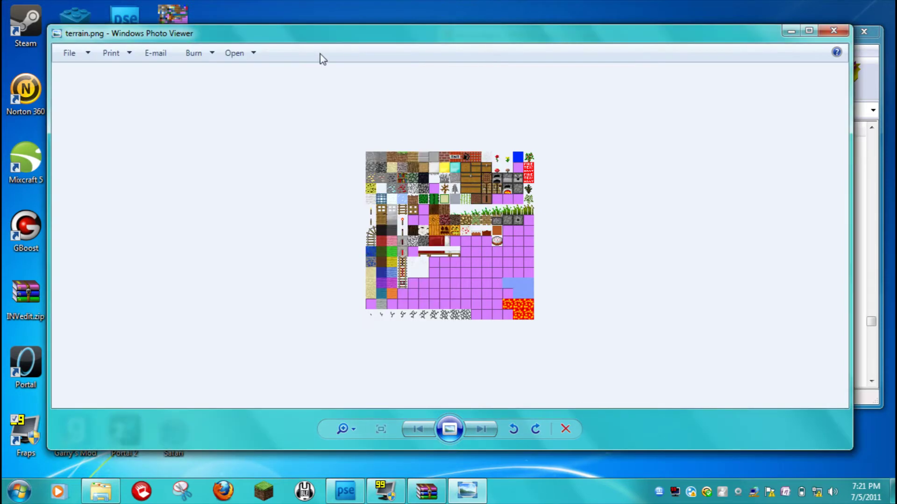
pyautogui.moveTo(318, 35); pyautogui.dragTo(323, 87)
pyautogui.click(172, 15)
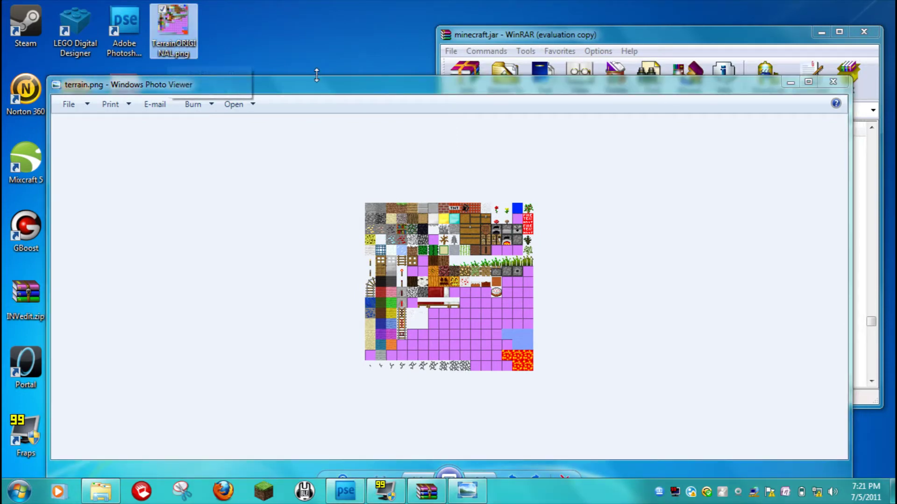
pyautogui.moveTo(323, 76); pyautogui.dragTo(320, 31)
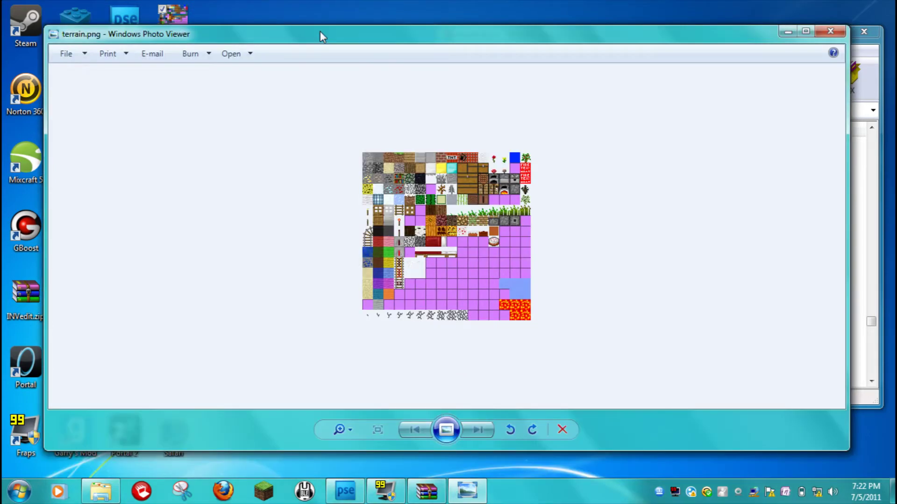
pyautogui.click(240, 60)
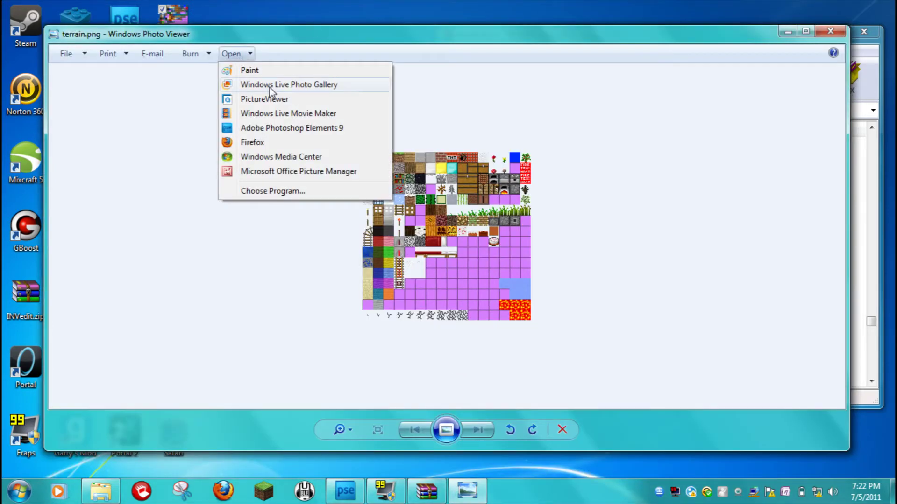
# Step: Send terrain.png from Photo Viewer to Adobe Photoshop Elements 9 for editing
pyautogui.click(277, 128)
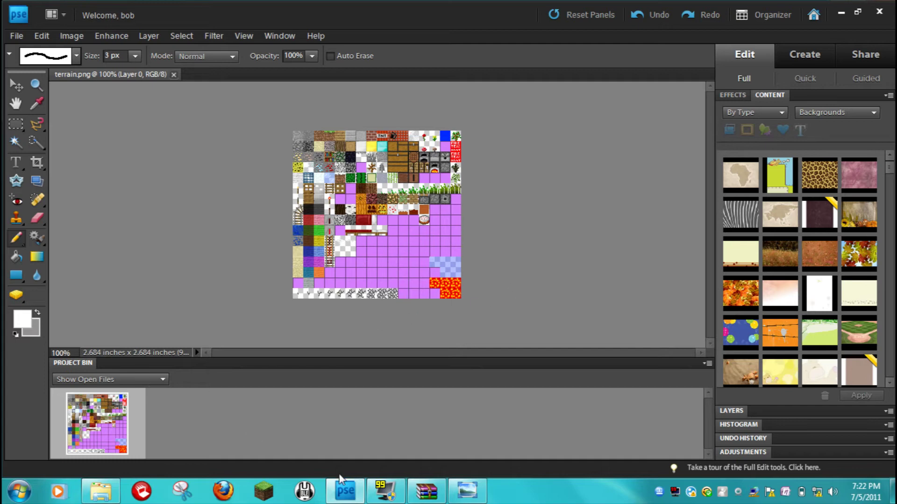
pyautogui.moveTo(456, 499)
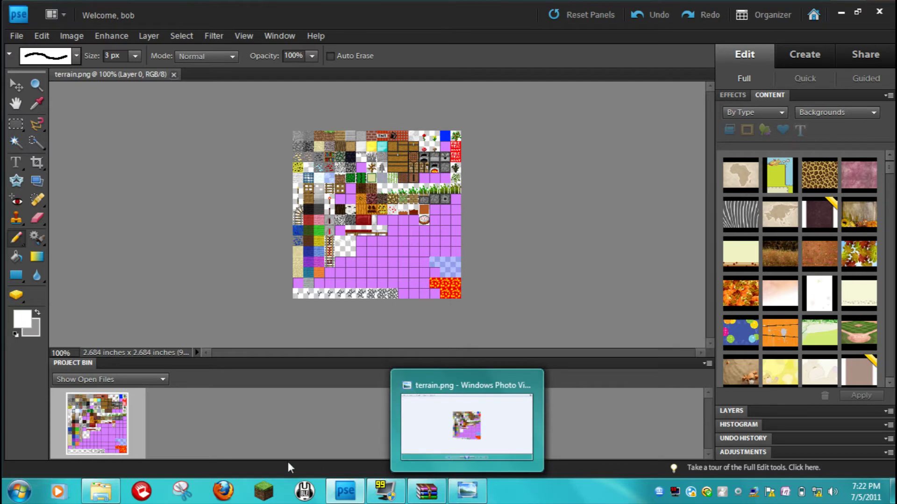
pyautogui.moveTo(384, 493)
pyautogui.click(462, 493)
pyautogui.click(235, 57)
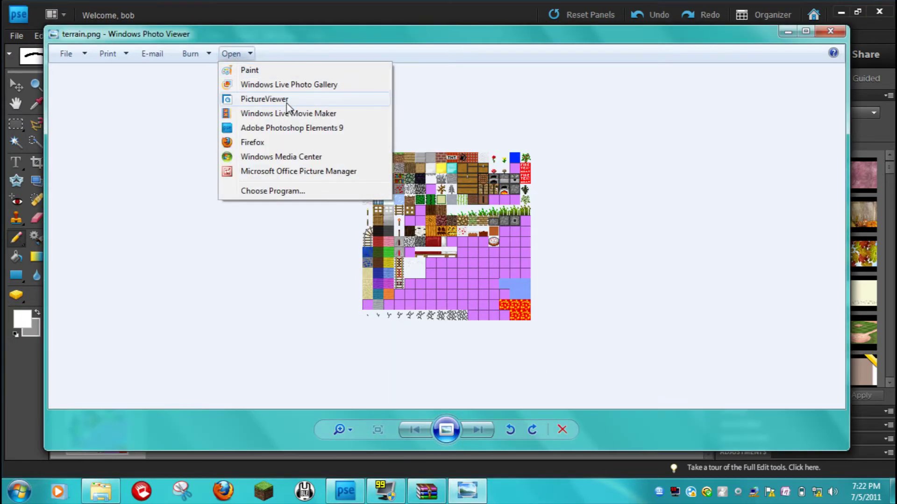
pyautogui.click(287, 131)
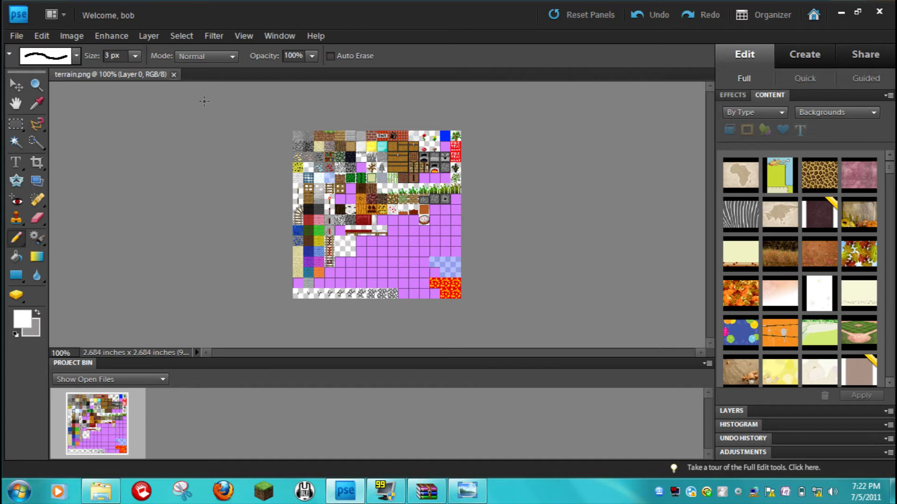
pyautogui.click(37, 89)
# Step: Zoom the texture sheet in to 600%
pyautogui.click(353, 169)
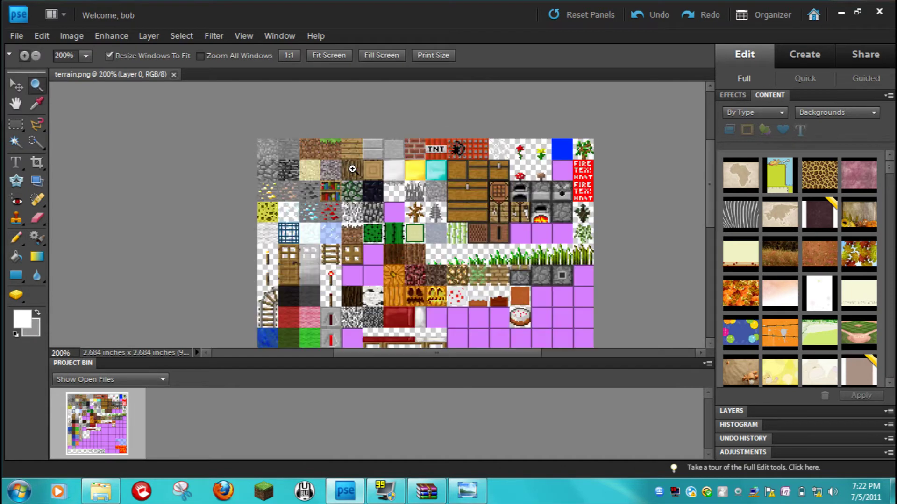
pyautogui.click(352, 171)
pyautogui.click(351, 173)
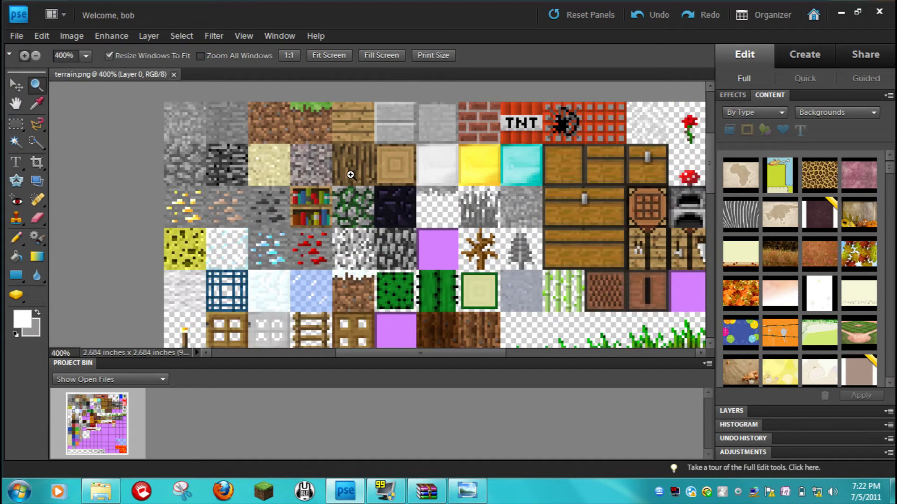
pyautogui.click(350, 175)
pyautogui.click(350, 175)
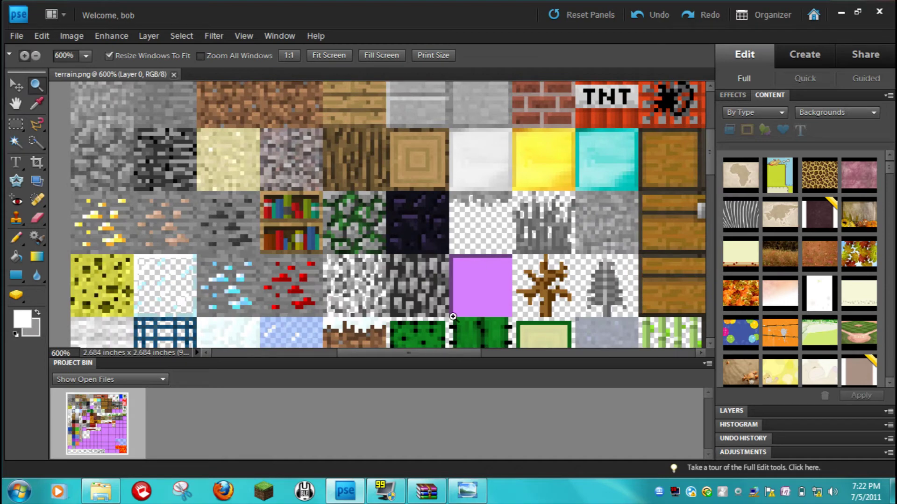
# Step: Scroll around the magnified sheet to inspect tiles like TNT, chests, furnaces and lava
pyautogui.moveTo(408, 352); pyautogui.dragTo(429, 352)
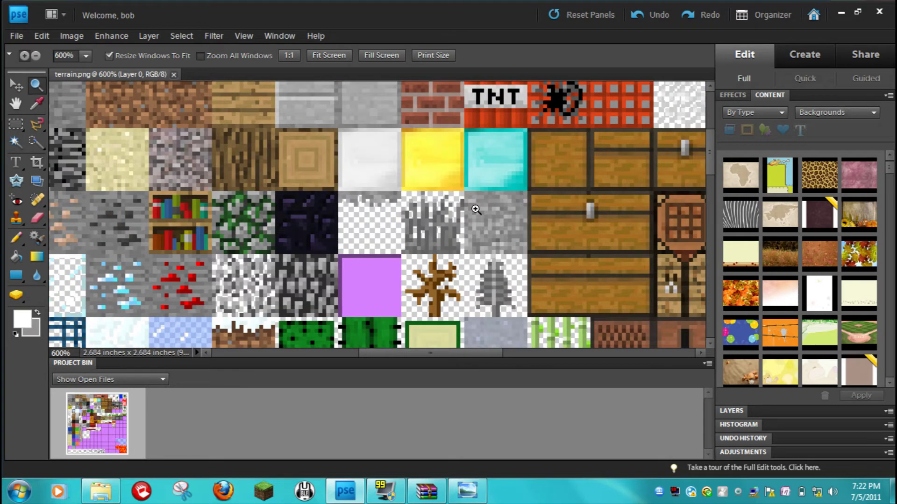
pyautogui.moveTo(474, 354); pyautogui.dragTo(422, 350)
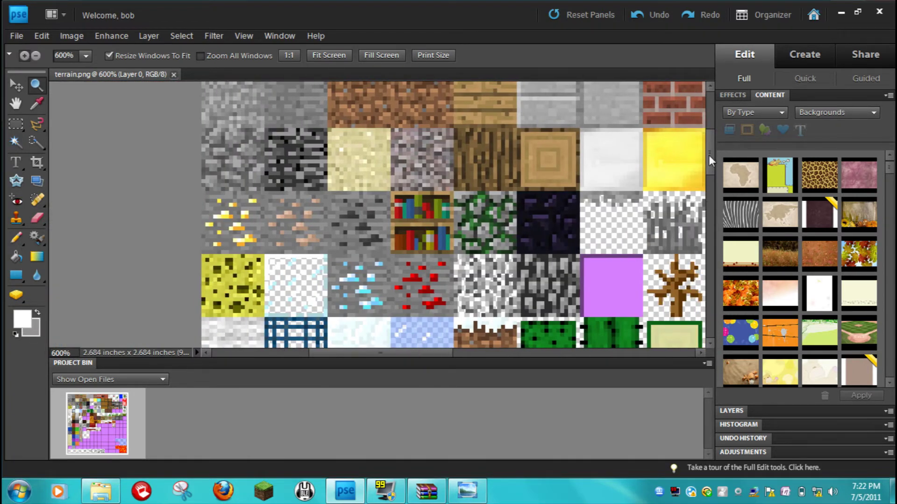
pyautogui.moveTo(708, 155); pyautogui.dragTo(710, 142)
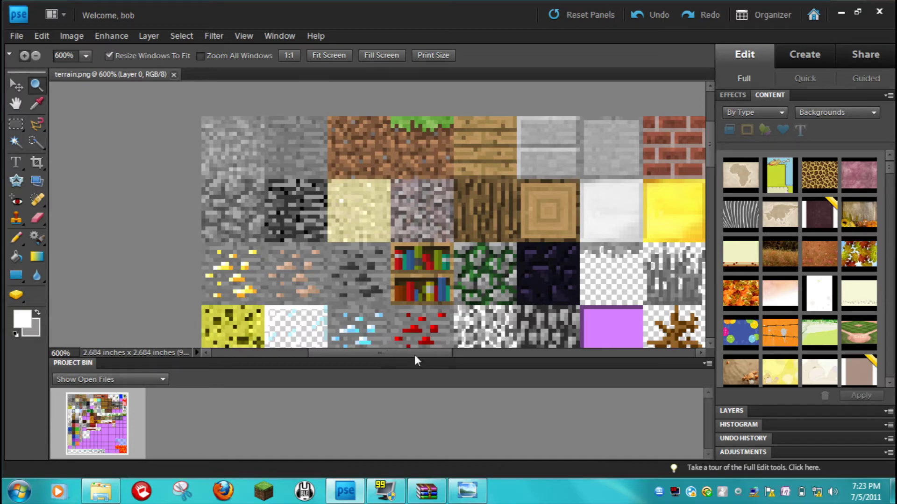
pyautogui.moveTo(414, 354); pyautogui.dragTo(563, 332)
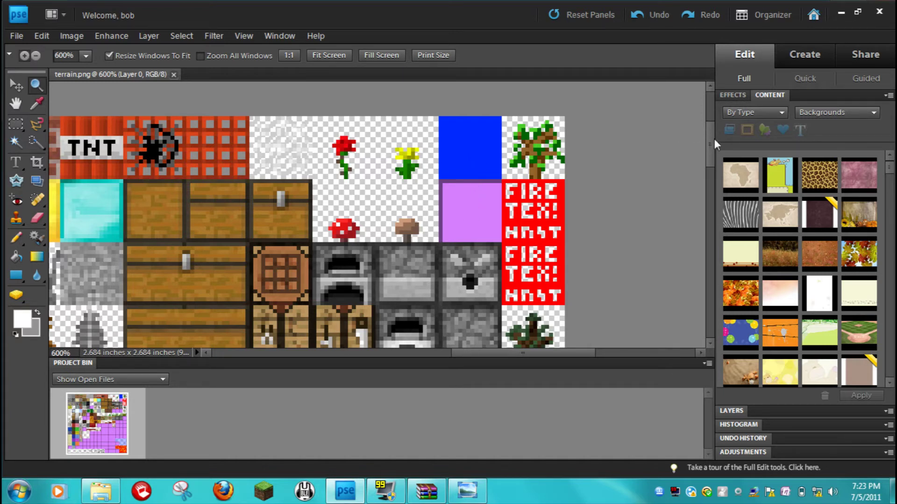
pyautogui.moveTo(711, 147)
pyautogui.mouseDown()
pyautogui.moveTo(711, 203)
pyautogui.moveTo(714, 159)
pyautogui.mouseUp()
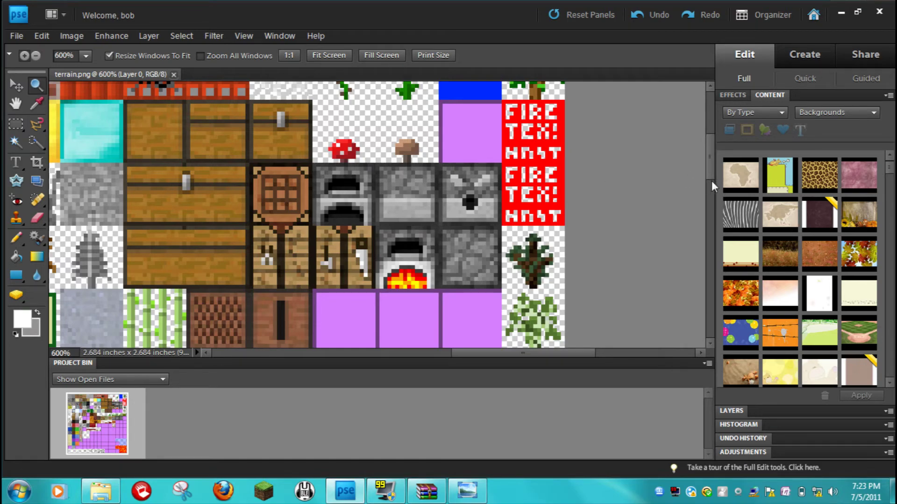
pyautogui.scroll(-6, 711, 181)
pyautogui.moveTo(711, 244); pyautogui.dragTo(716, 281)
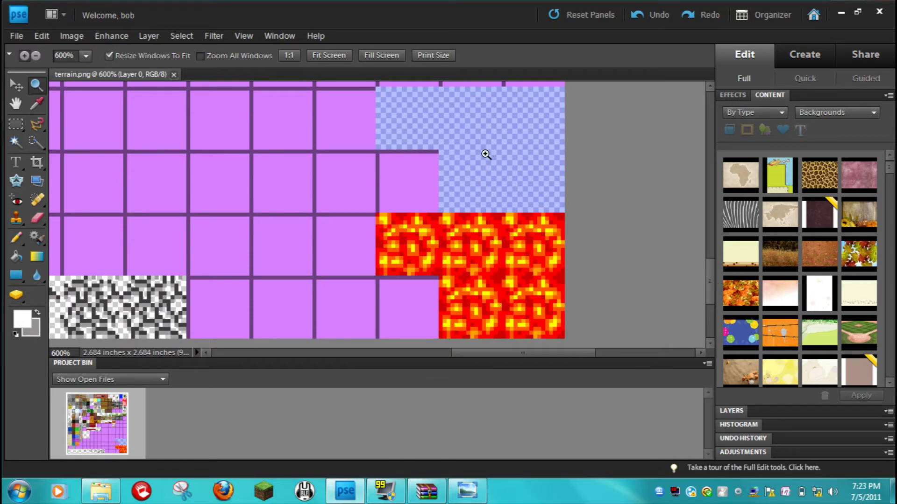
# Step: Scroll back to the sheet's top-left corner to bring the grass side tile into view
pyautogui.moveTo(578, 353); pyautogui.dragTo(517, 354)
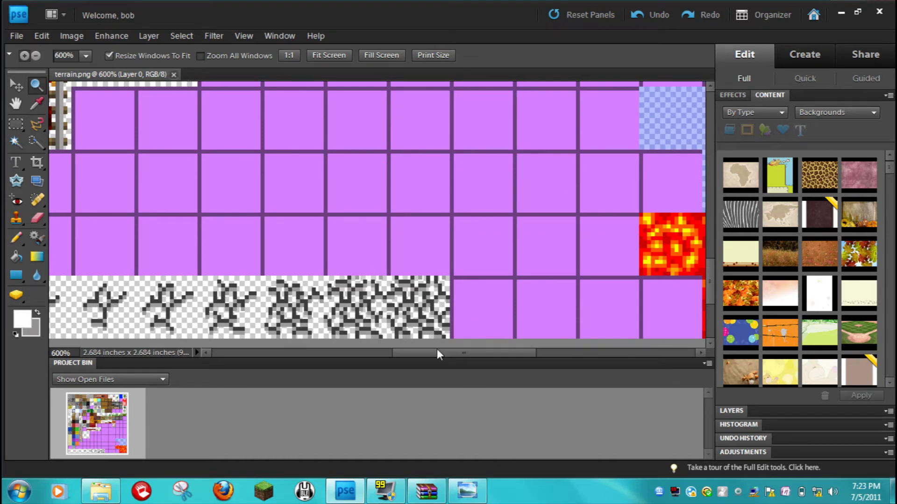
pyautogui.moveTo(712, 283); pyautogui.dragTo(718, 211)
pyautogui.moveTo(438, 354); pyautogui.dragTo(399, 354)
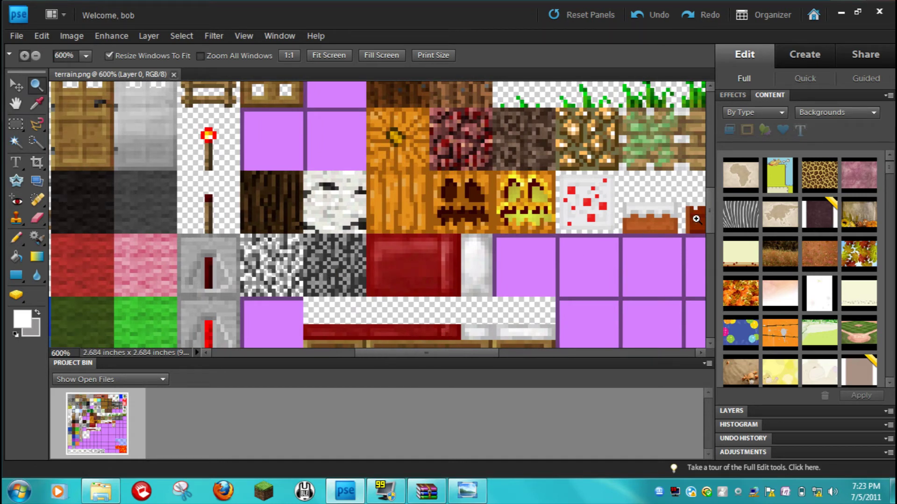
pyautogui.moveTo(713, 214); pyautogui.dragTo(716, 147)
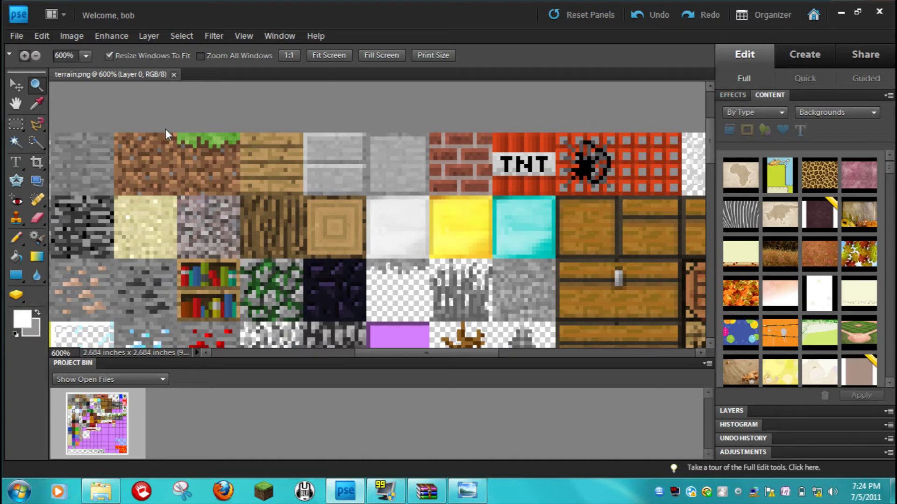
# Step: Paint the grass side tile white with an 8 px Pencil, leaving its green top edge
pyautogui.click(18, 237)
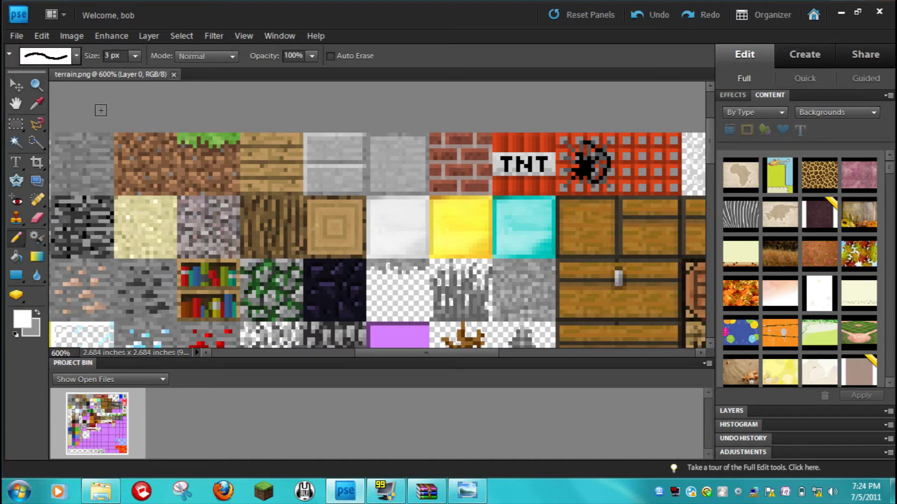
pyautogui.click(134, 57)
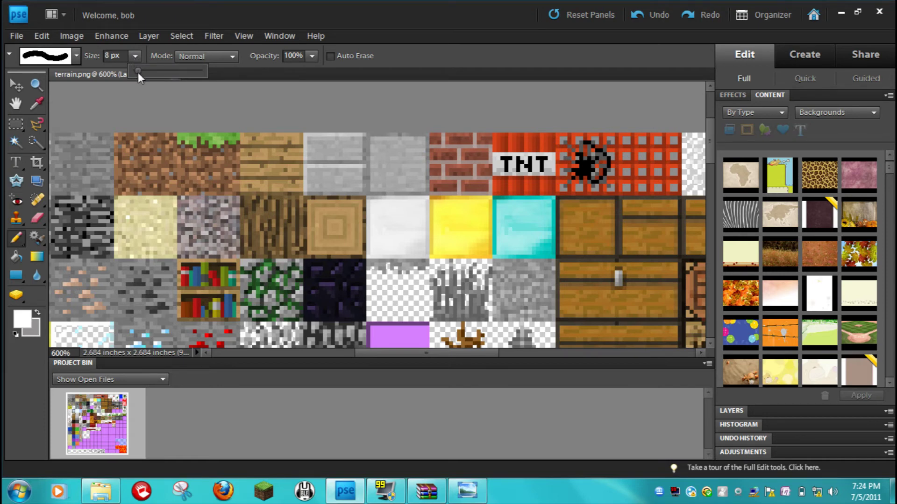
pyautogui.moveTo(206, 159)
pyautogui.mouseDown()
pyautogui.moveTo(199, 152)
pyautogui.moveTo(212, 169)
pyautogui.moveTo(201, 176)
pyautogui.moveTo(208, 153)
pyautogui.mouseUp()
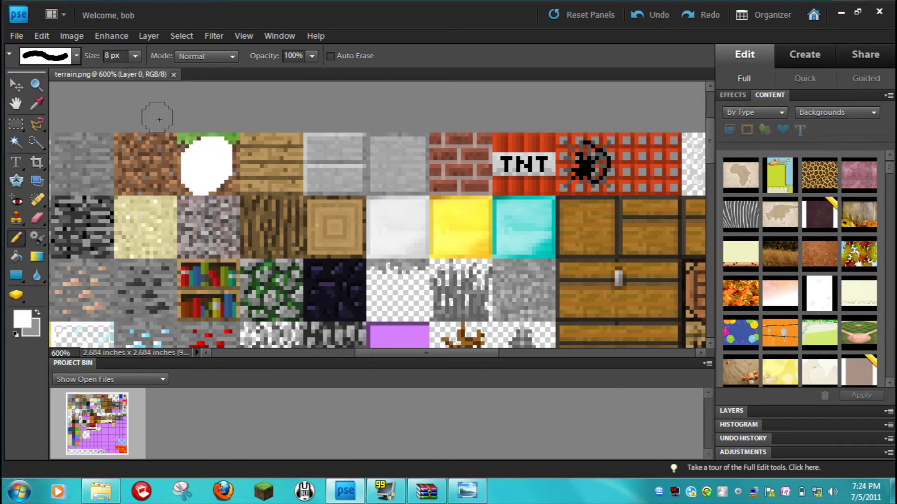
# Step: Save the edited sheet as PNG over terrain.png, with Interlace set to None
pyautogui.click(17, 38)
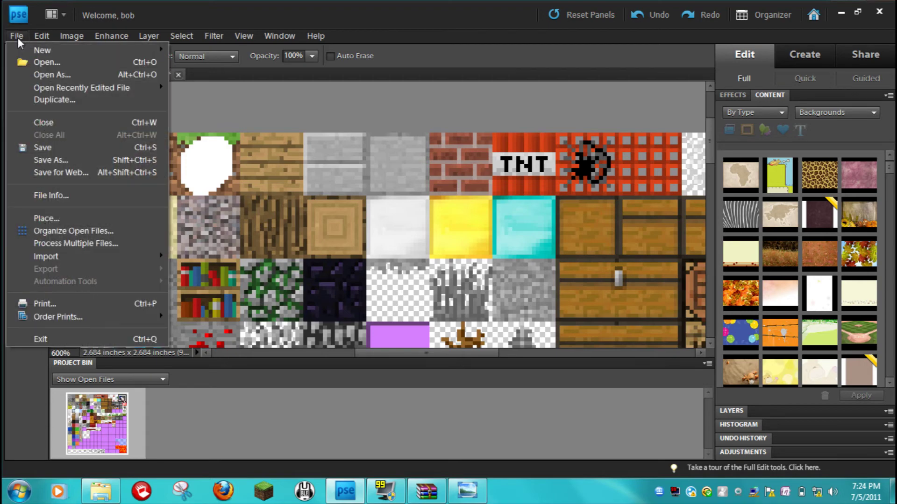
pyautogui.click(20, 42)
pyautogui.click(20, 39)
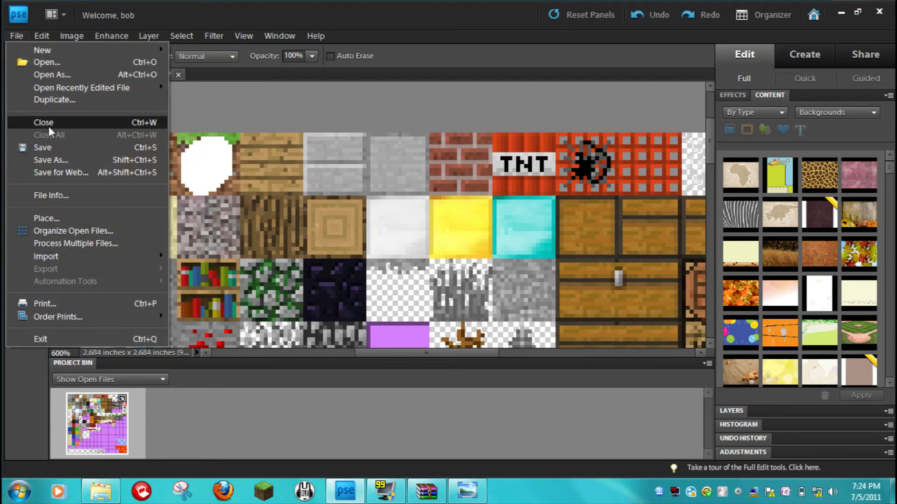
pyautogui.click(54, 148)
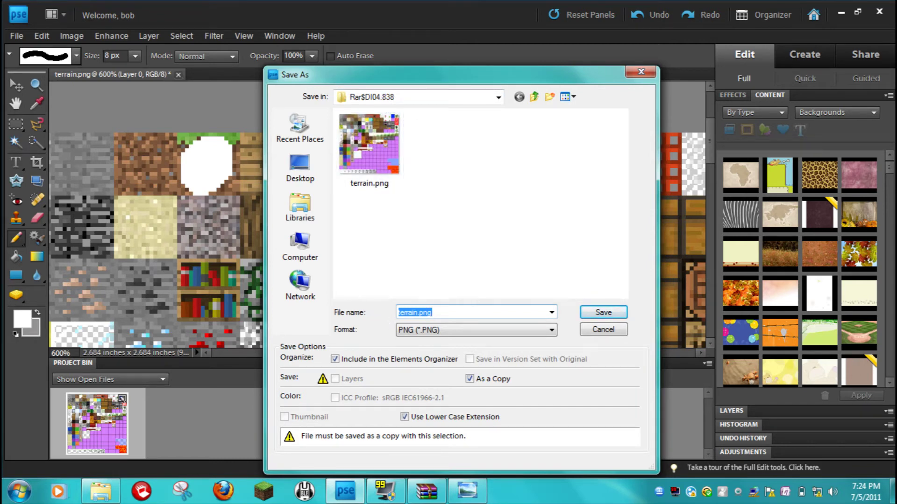
pyautogui.click(604, 312)
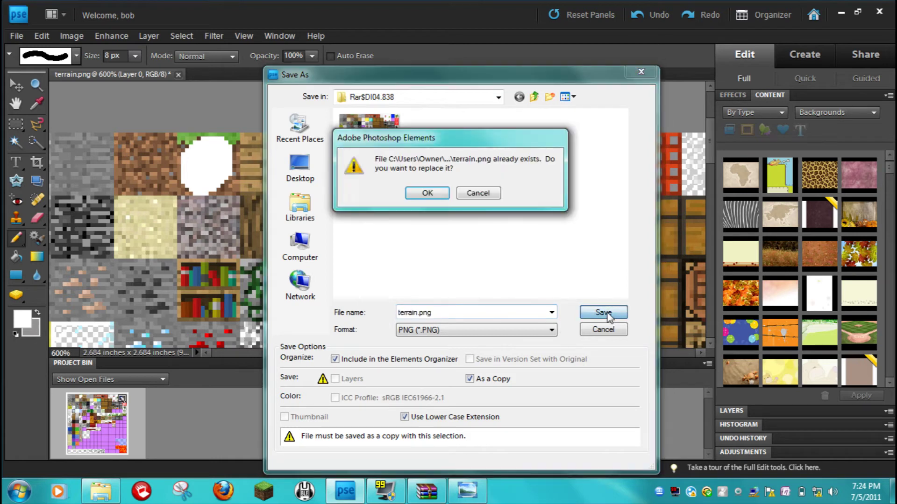
pyautogui.click(437, 193)
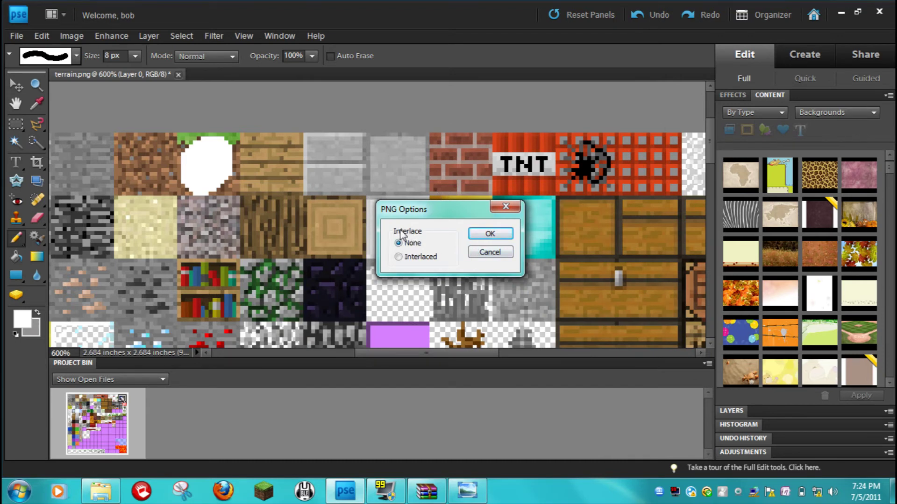
pyautogui.click(491, 240)
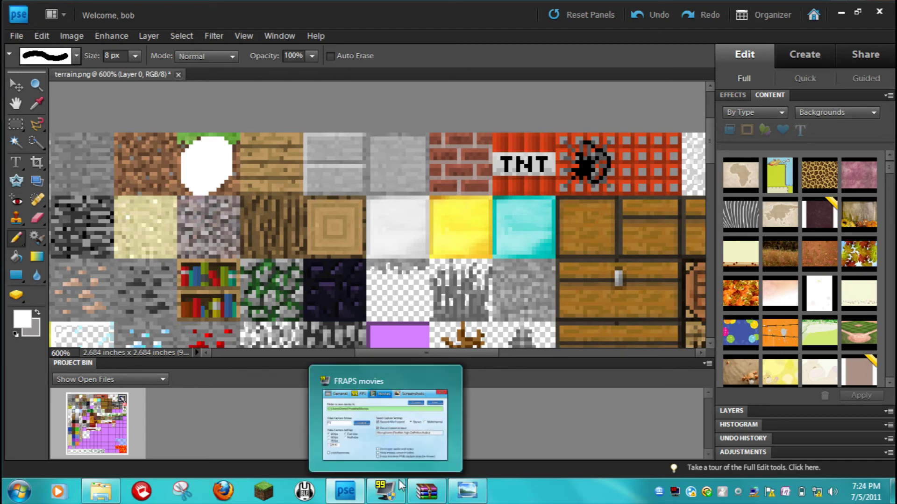
# Step: Update terrain.png inside minecraft.jar in WinRAR and start the Minecraft launcher
pyautogui.moveTo(429, 496)
pyautogui.click(429, 496)
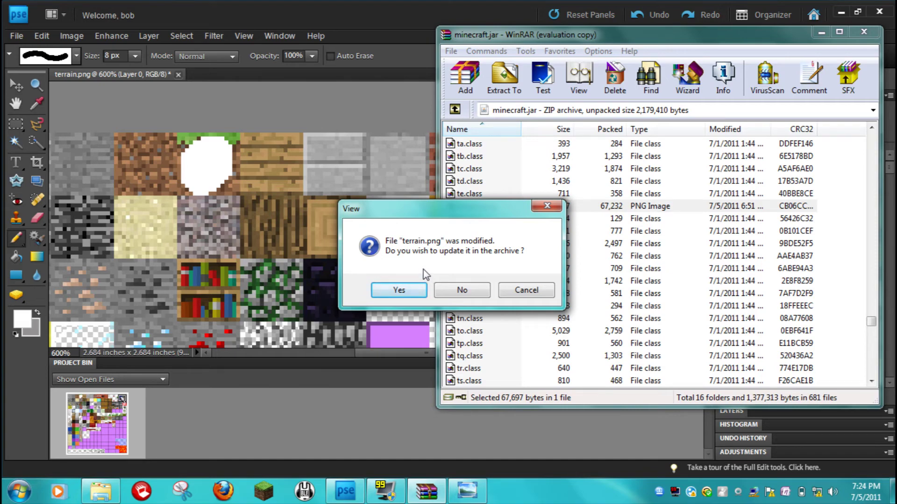
pyautogui.click(399, 290)
pyautogui.moveTo(355, 492)
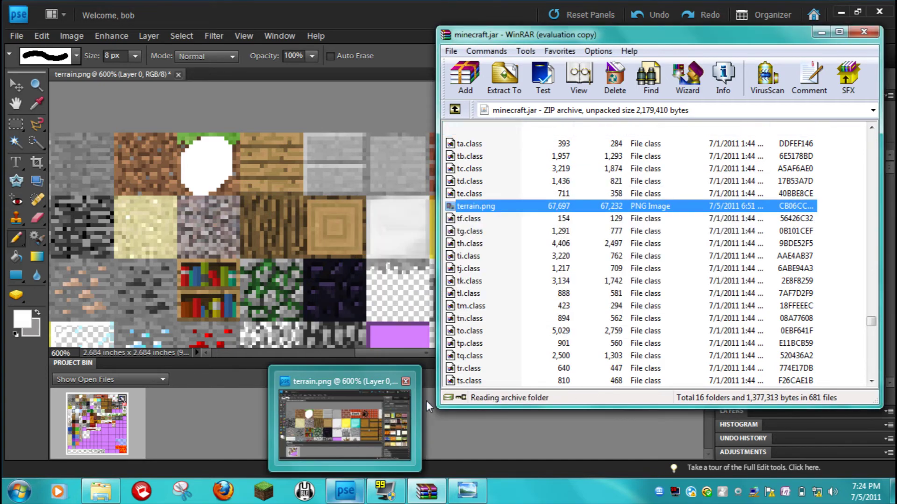
pyautogui.click(264, 490)
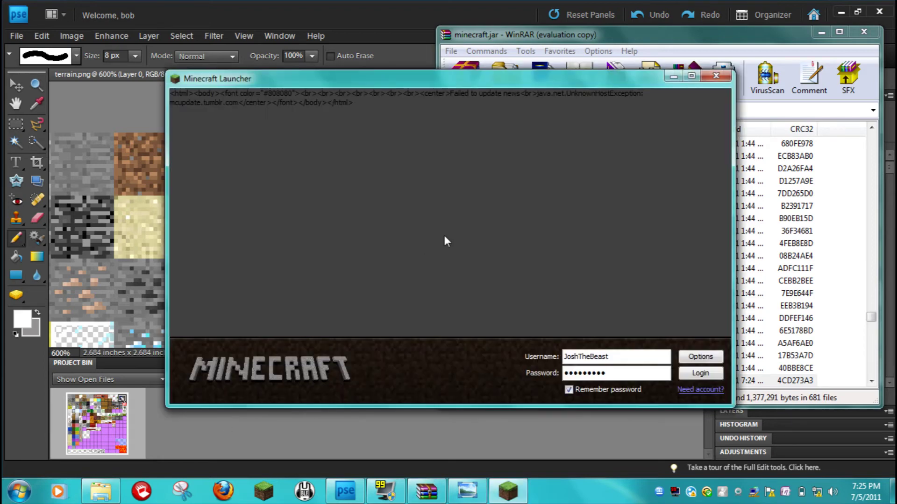
# Step: Start Minecraft offline, maximized, and load the BearsBeetsBattlestarGalactica singleplayer world
pyautogui.click(706, 374)
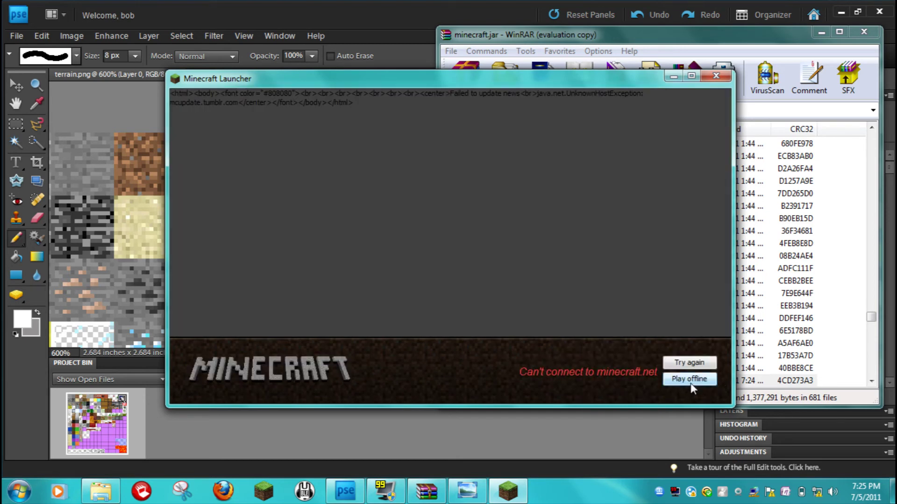
pyautogui.click(690, 382)
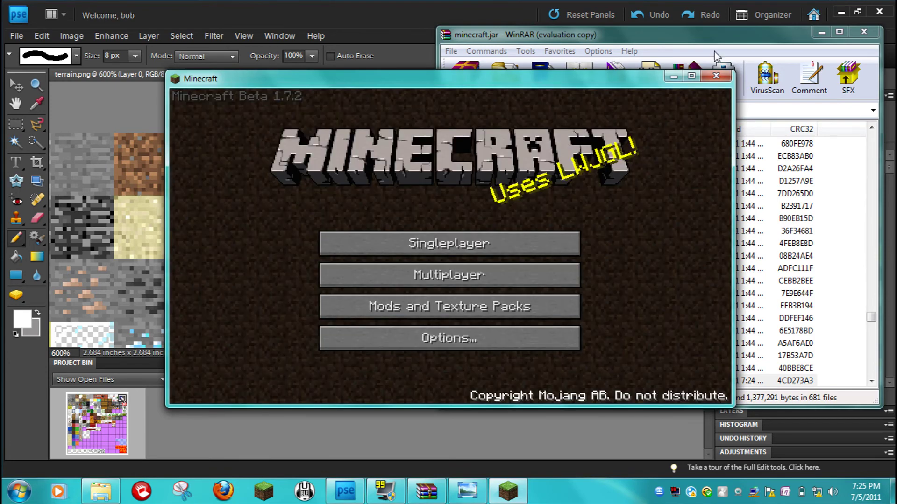
pyautogui.click(691, 75)
pyautogui.click(476, 214)
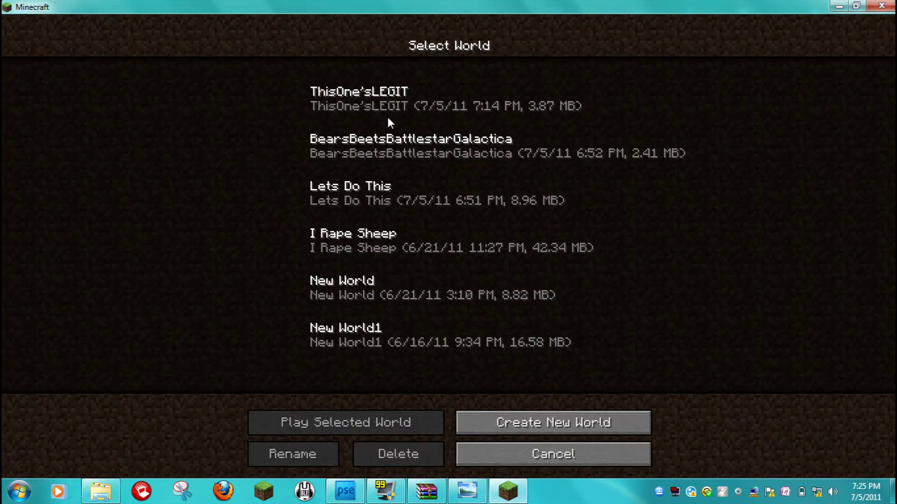
pyautogui.click(420, 151)
pyautogui.click(391, 424)
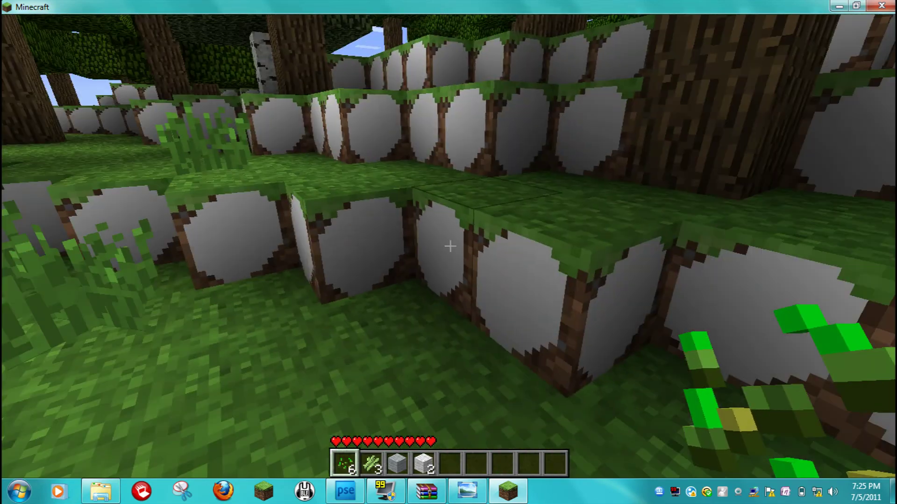
# Step: Walk around to inspect the white-sided grass blocks, then pause and quit the game
pyautogui.press('w')
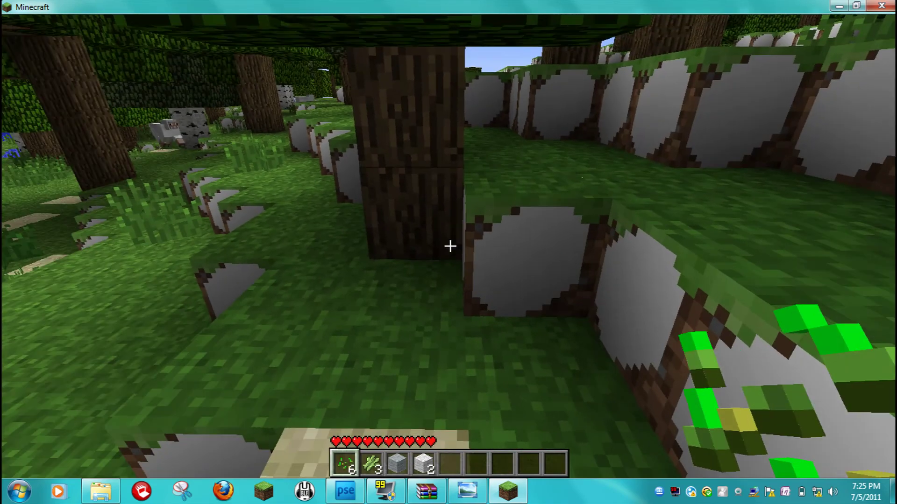
pyautogui.press('s')
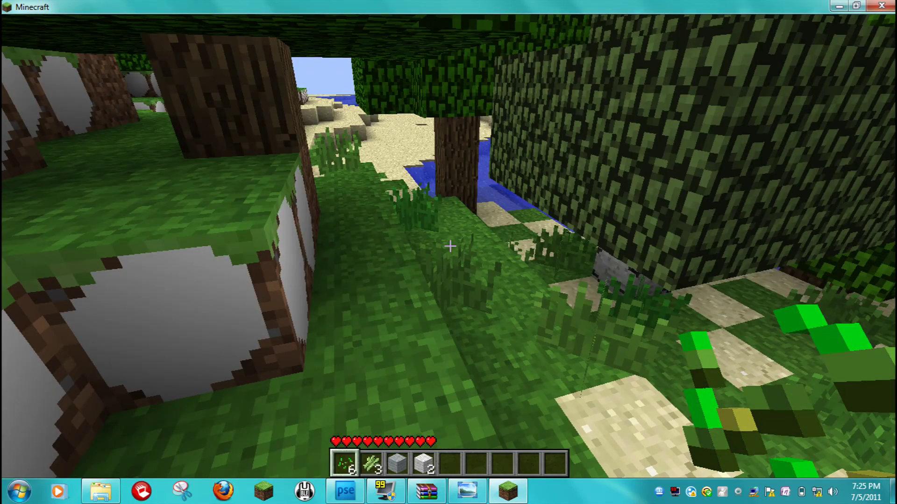
pyautogui.press('w')
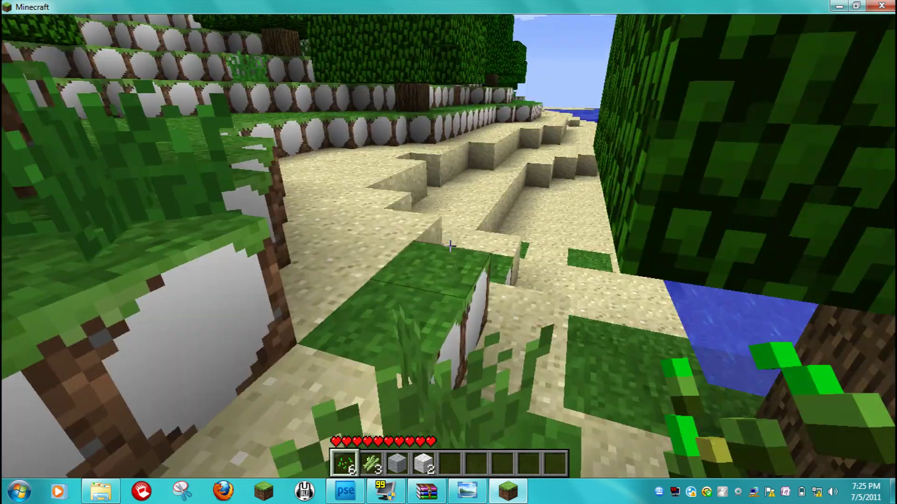
pyautogui.press('w')
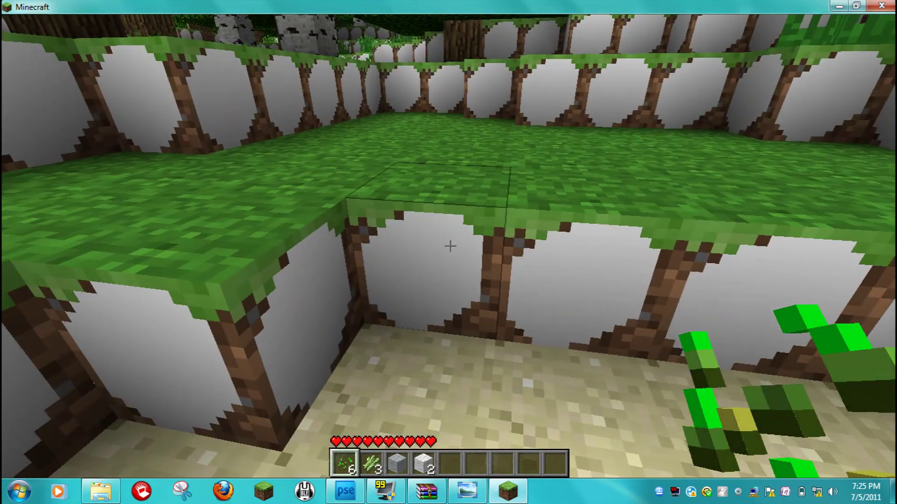
pyautogui.press('w')
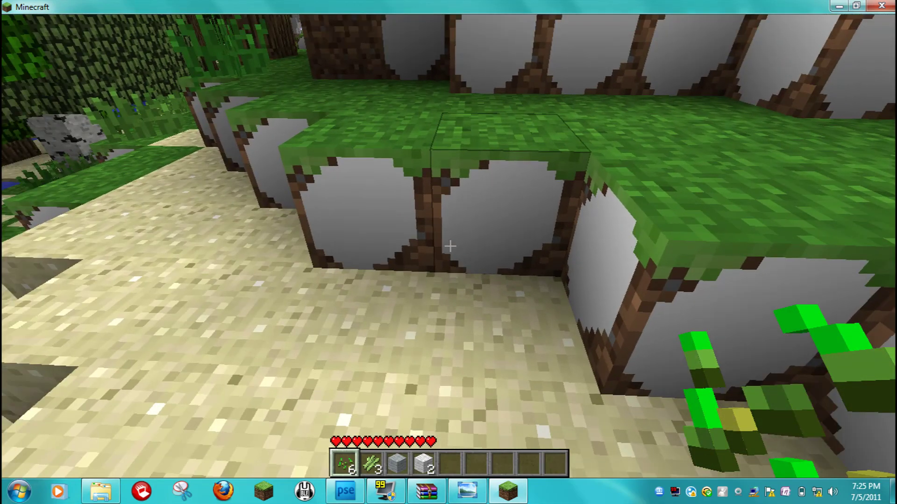
pyautogui.press('Escape')
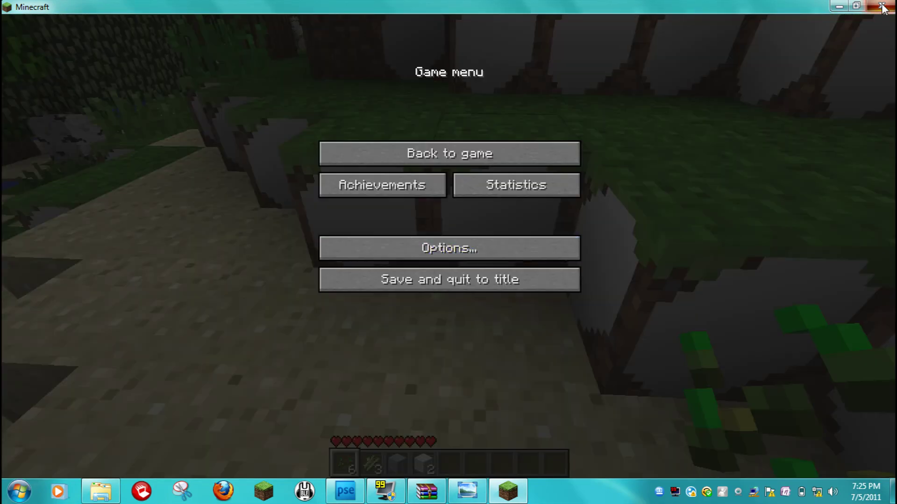
pyautogui.click(882, 6)
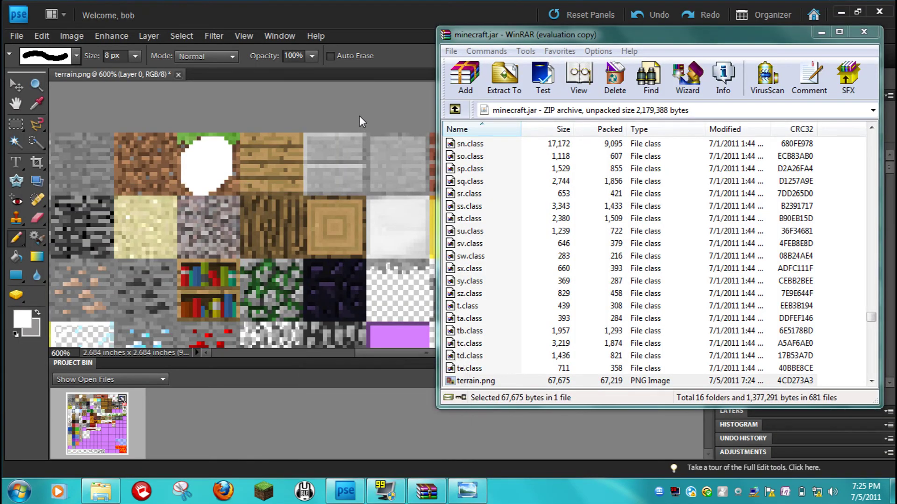
# Step: Erase the inner area of the plank tile in terrain.png to transparency with the Eraser
pyautogui.click(360, 115)
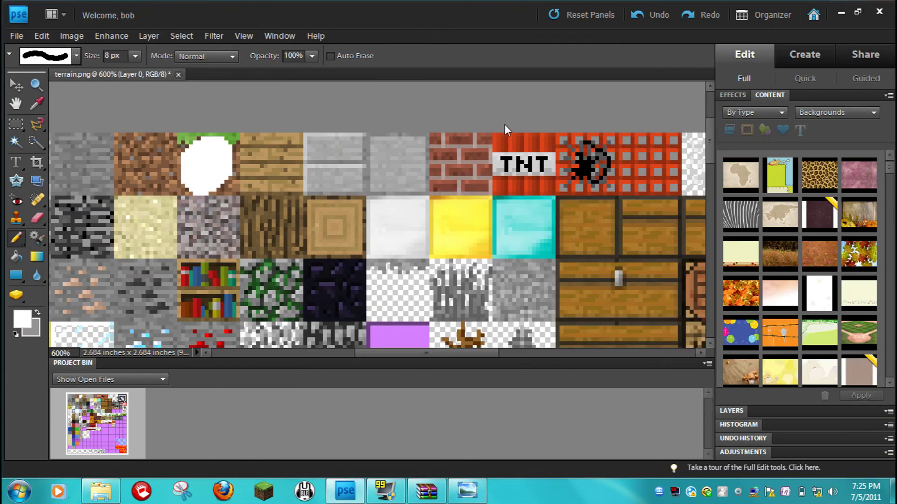
pyautogui.click(41, 219)
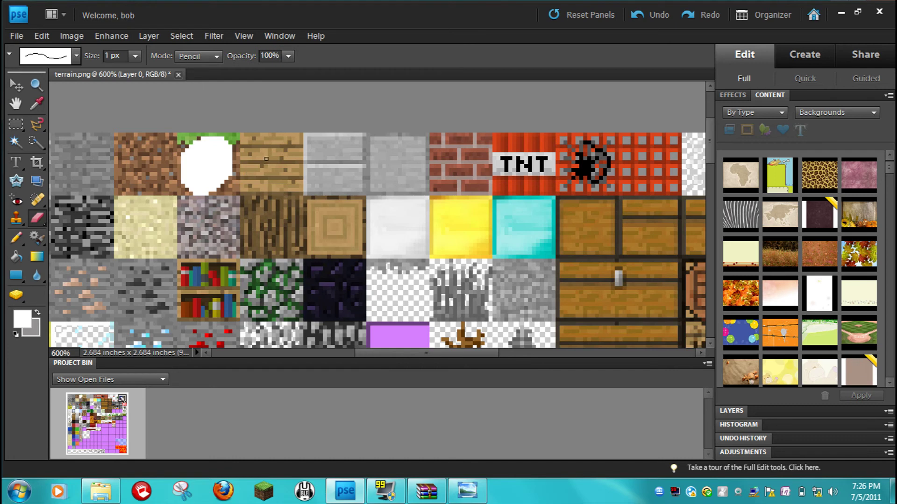
pyautogui.moveTo(264, 168)
pyautogui.mouseDown()
pyautogui.moveTo(267, 156)
pyautogui.moveTo(256, 180)
pyautogui.moveTo(270, 187)
pyautogui.moveTo(265, 164)
pyautogui.mouseUp()
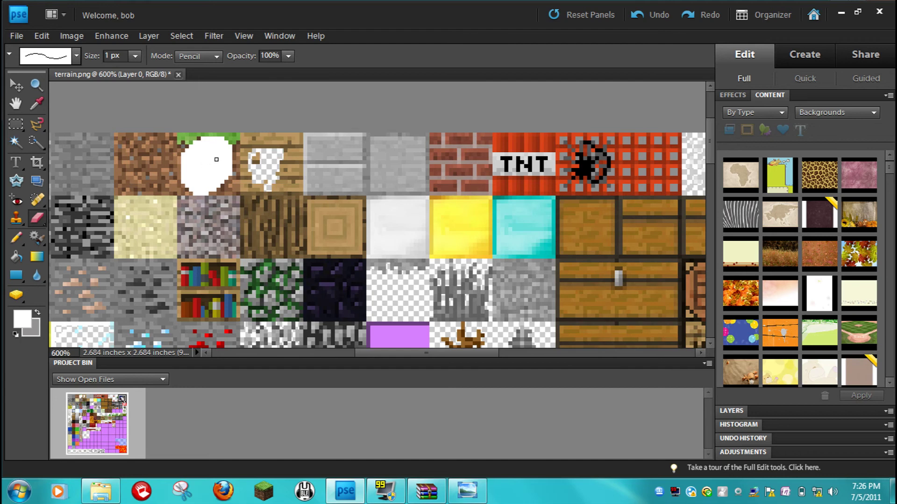
pyautogui.moveTo(261, 159)
pyautogui.mouseDown()
pyautogui.moveTo(253, 157)
pyautogui.moveTo(268, 164)
pyautogui.mouseUp()
pyautogui.scroll(-5, 710, 147)
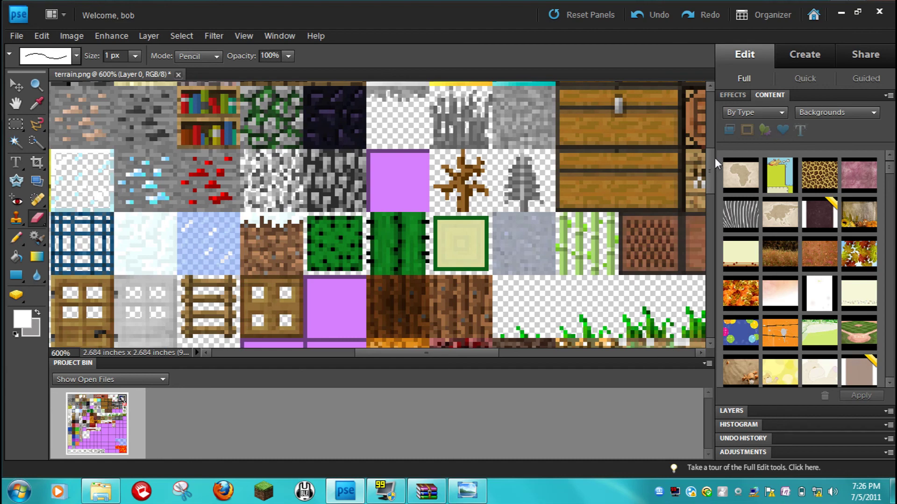
pyautogui.moveTo(712, 161)
pyautogui.mouseDown()
pyautogui.moveTo(713, 105)
pyautogui.moveTo(713, 139)
pyautogui.mouseUp()
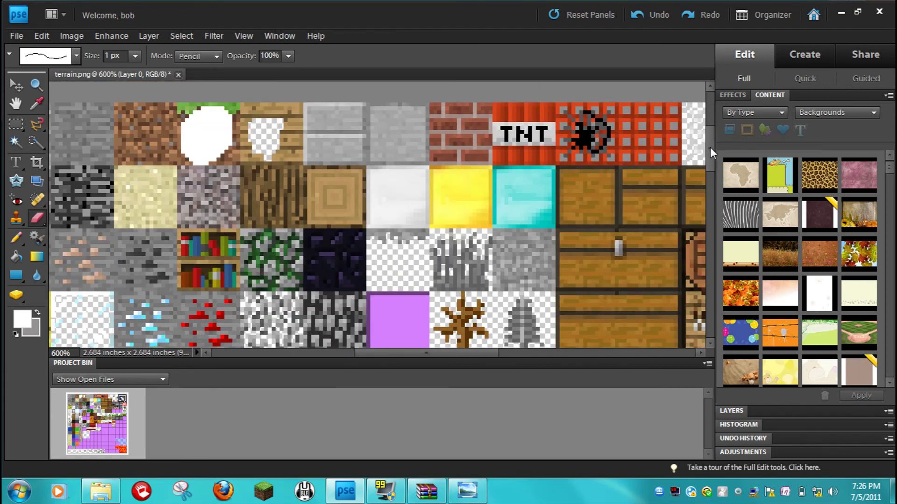
pyautogui.moveTo(461, 356)
pyautogui.mouseDown()
pyautogui.moveTo(430, 358)
pyautogui.moveTo(446, 358)
pyautogui.mouseUp()
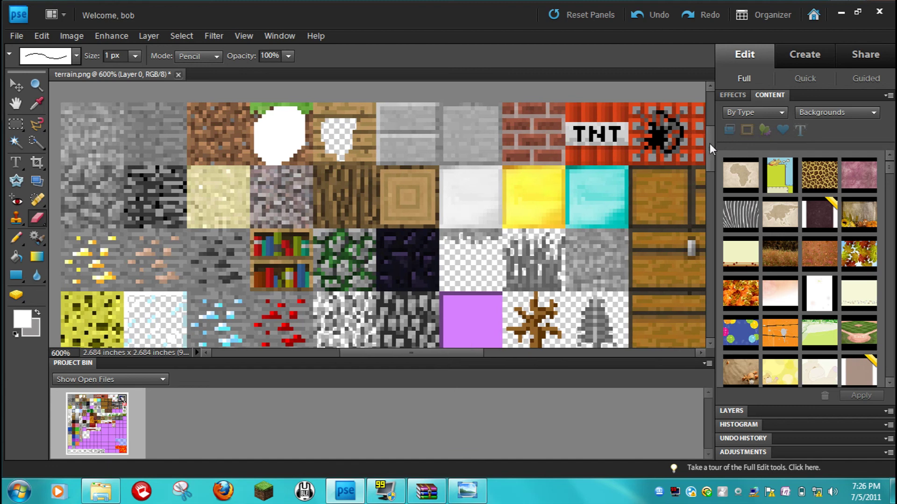
pyautogui.moveTo(710, 144); pyautogui.dragTo(710, 147)
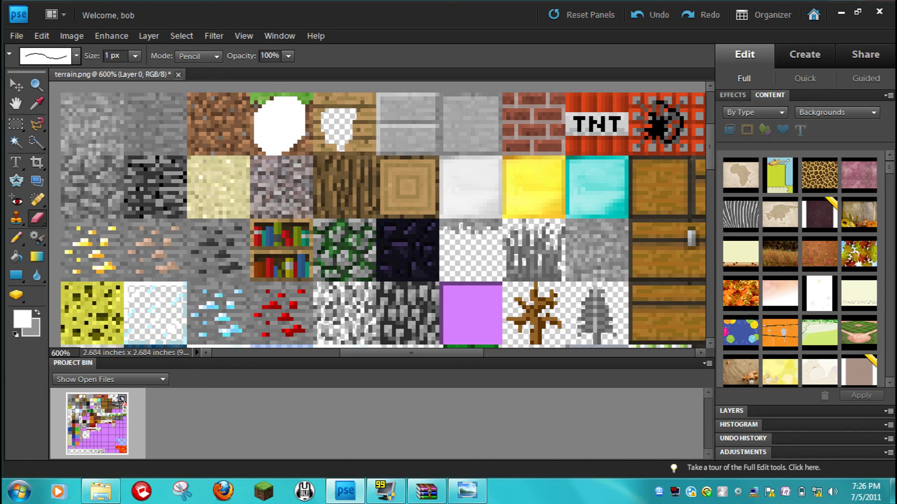